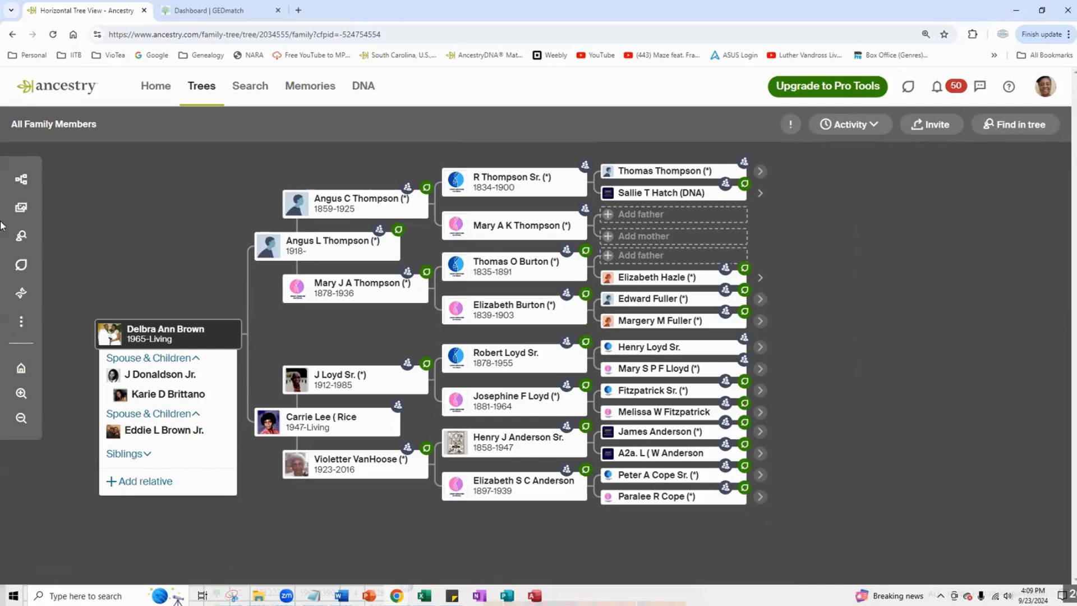
Step: View the summary cards of two great-grandmothers in the horizontal family tree
left_click(21, 182)
left_click(518, 308)
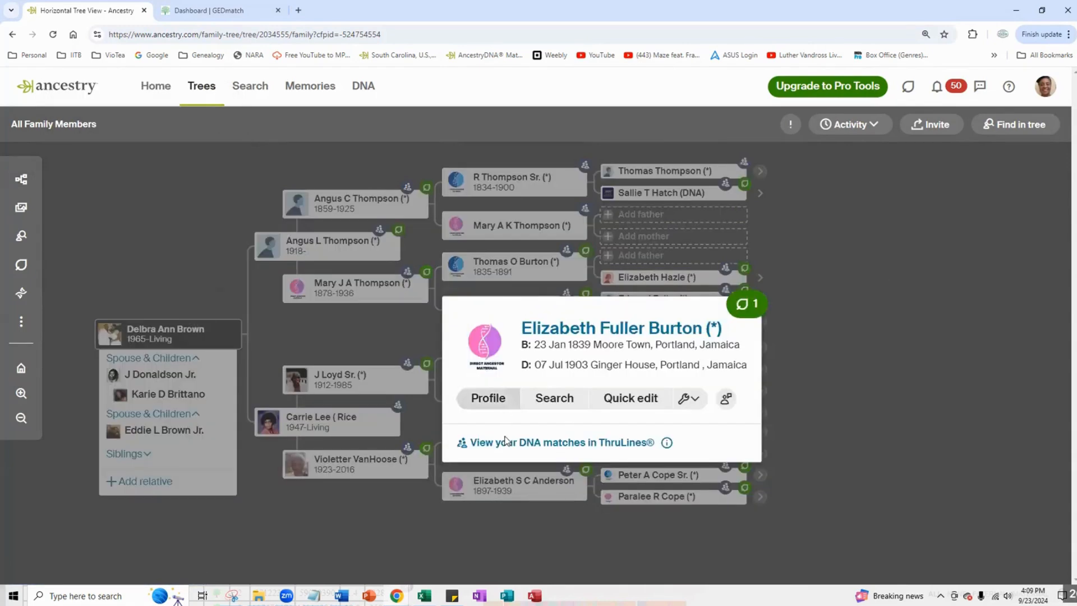
left_click(499, 492)
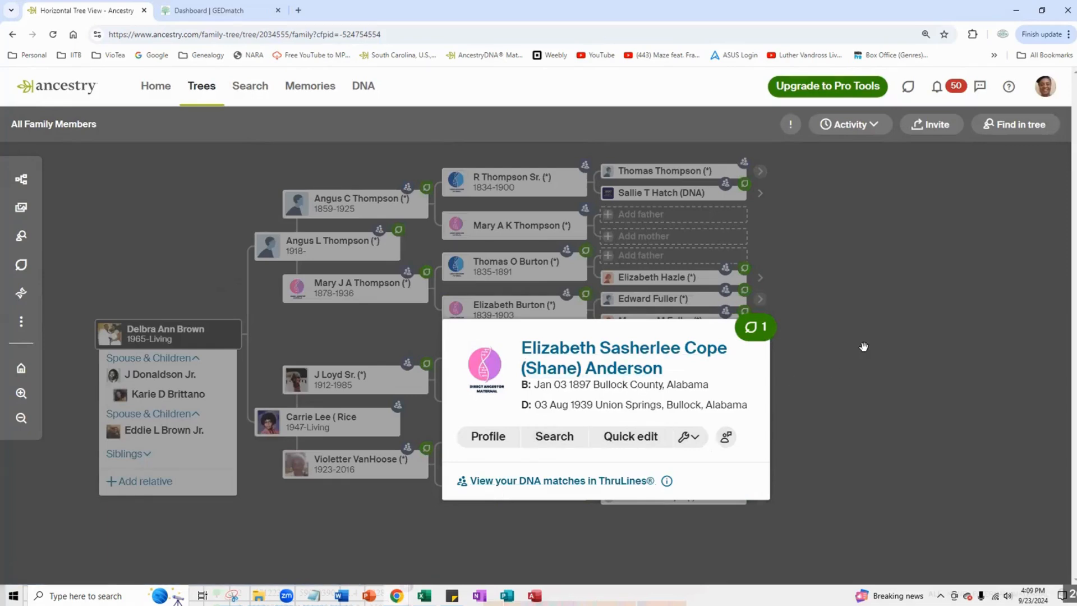
left_click(805, 325)
Step: View the summary cards of several second great-grandparents in the last column of the horizontal tree
left_click(670, 323)
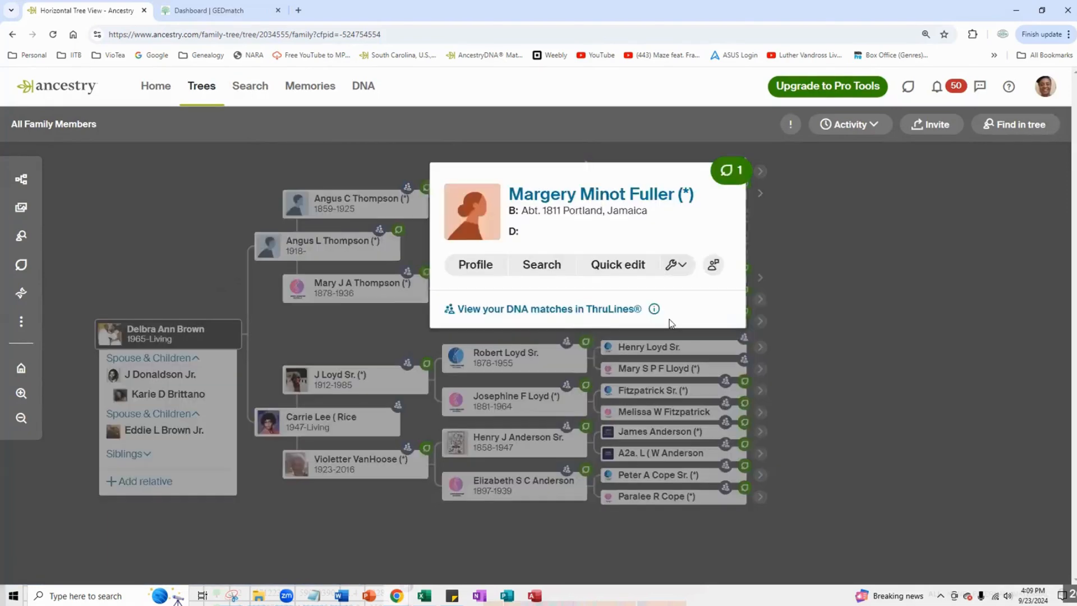
left_click(659, 351)
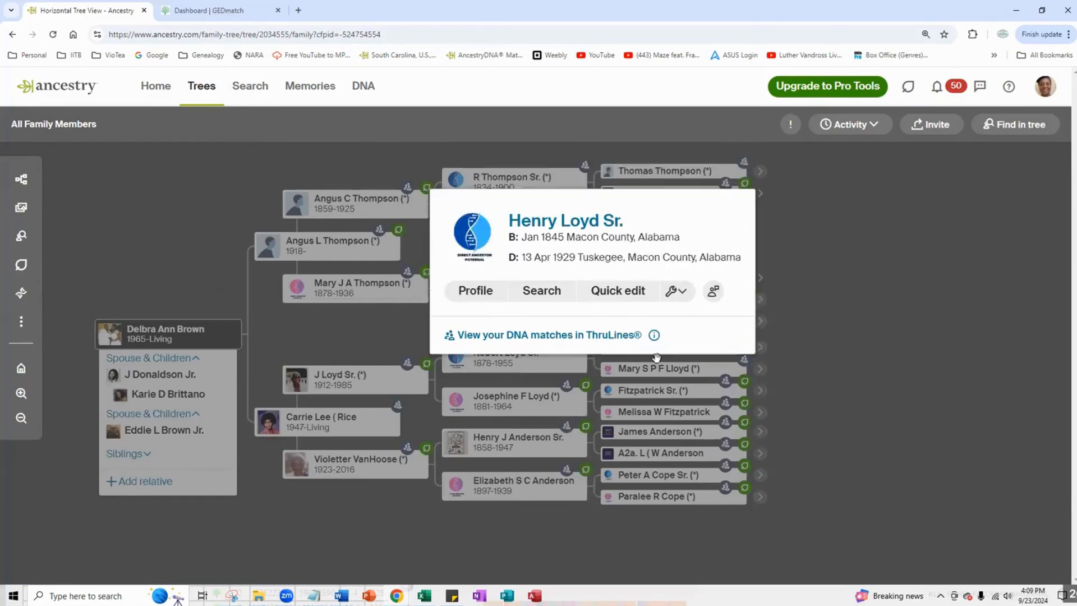
left_click(659, 369)
left_click(659, 390)
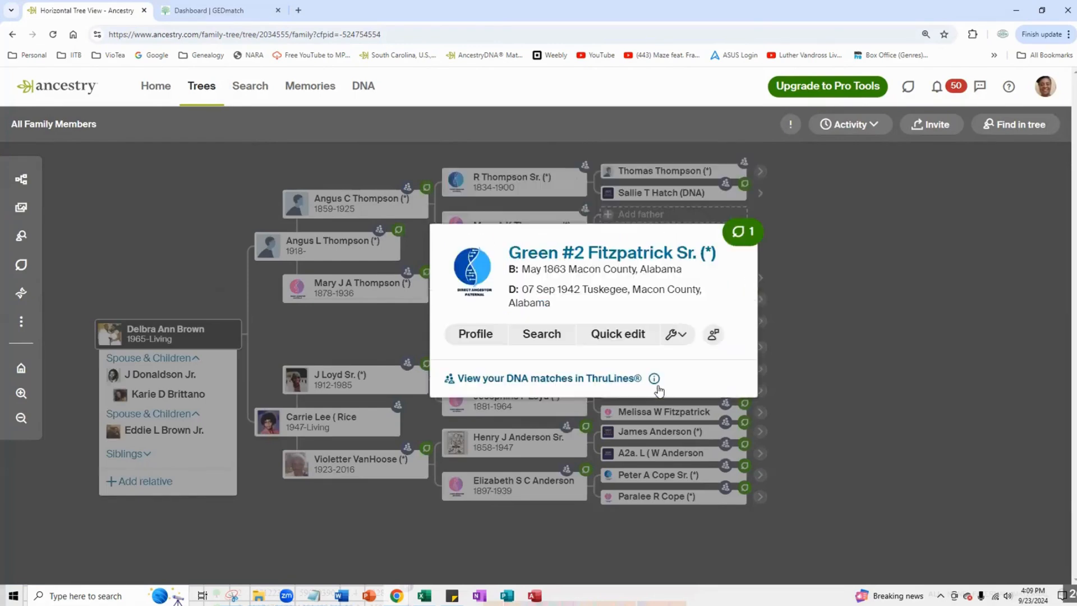
left_click(658, 415)
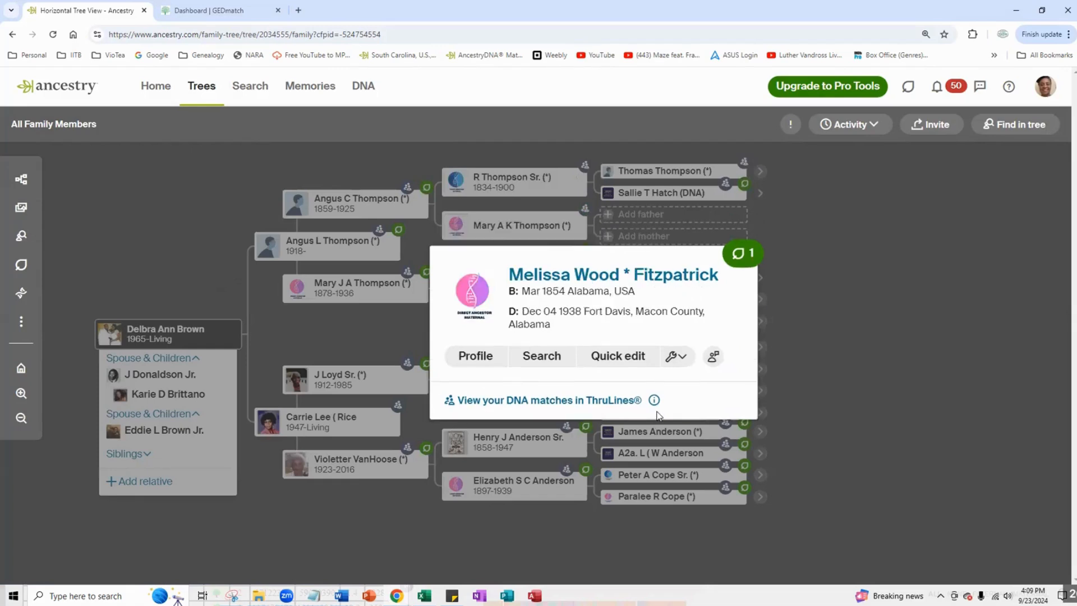
left_click(653, 438)
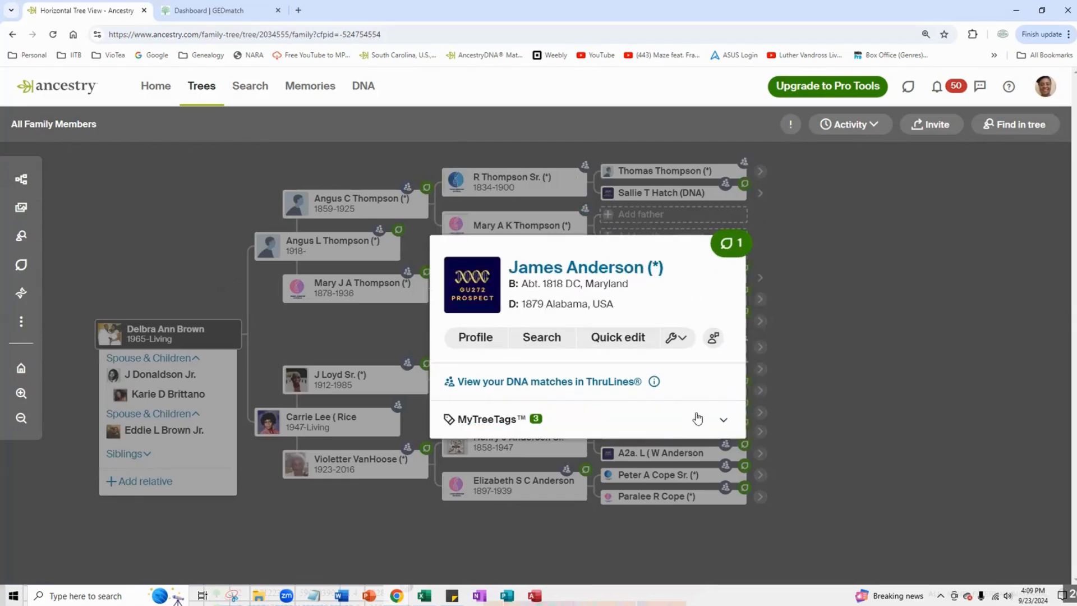
left_click(869, 356)
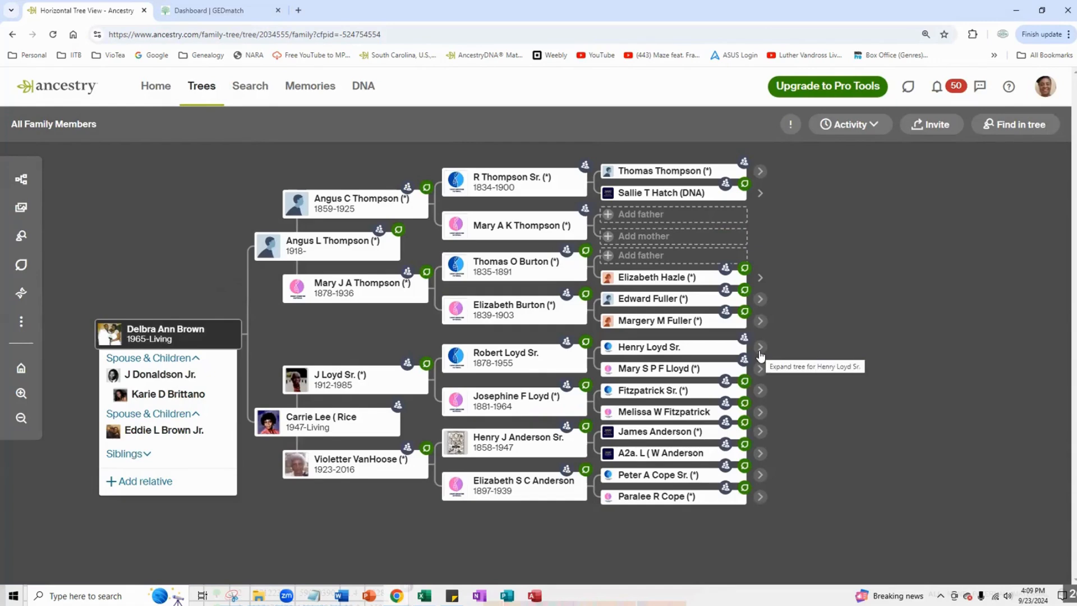
Step: Switch the family tree to the Vertical view and expand the ancestors above the third great-grandfather in the row
left_click(20, 179)
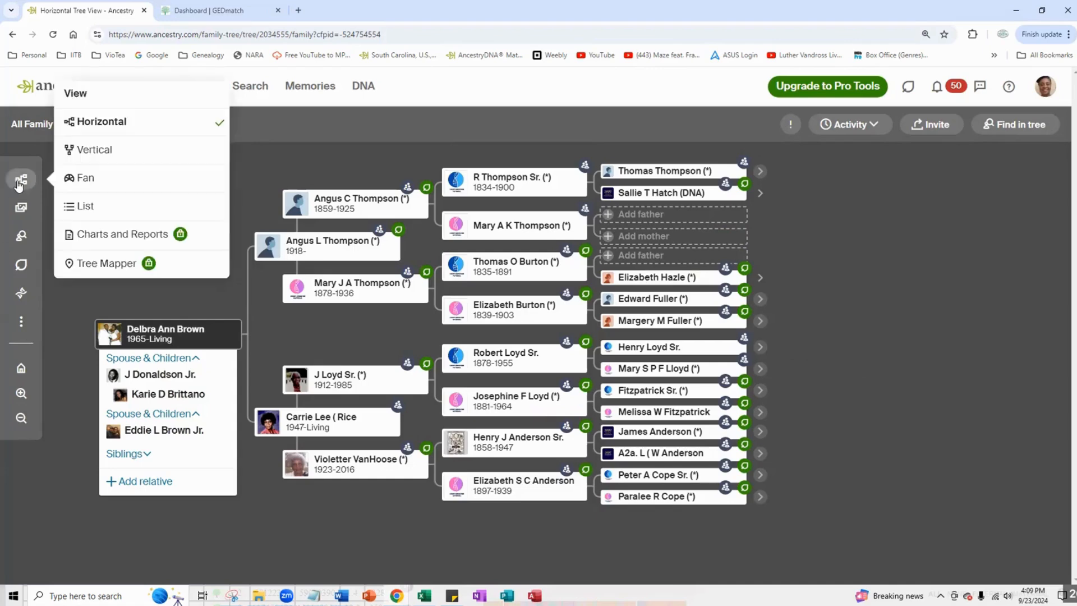
left_click(112, 152)
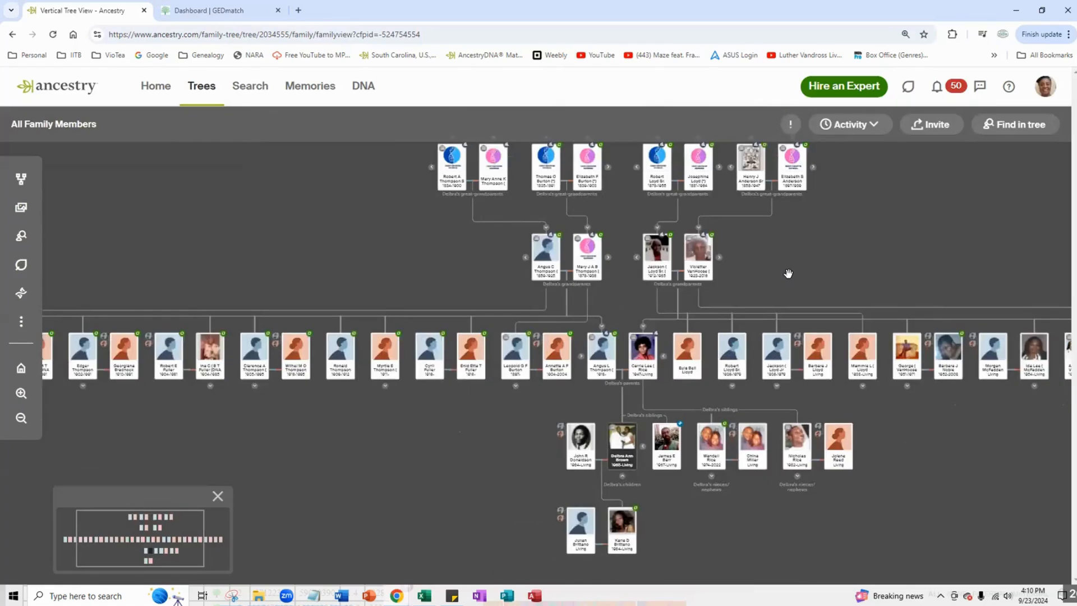
scroll(797, 238, "up", 1)
left_click_drag(796, 245, 778, 466)
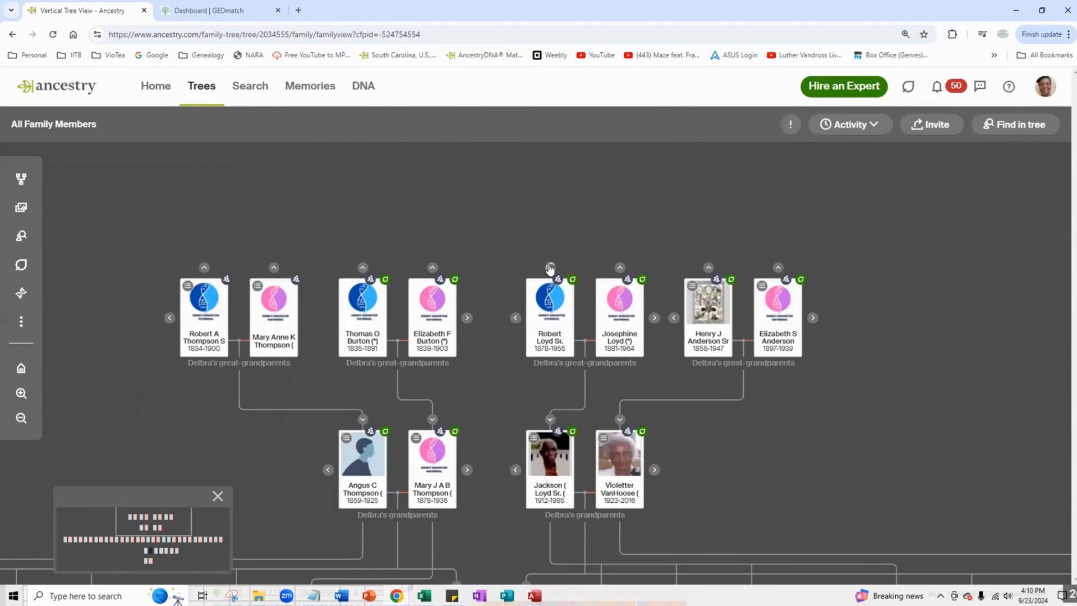
left_click(550, 268)
left_click_drag(654, 204, 860, 256)
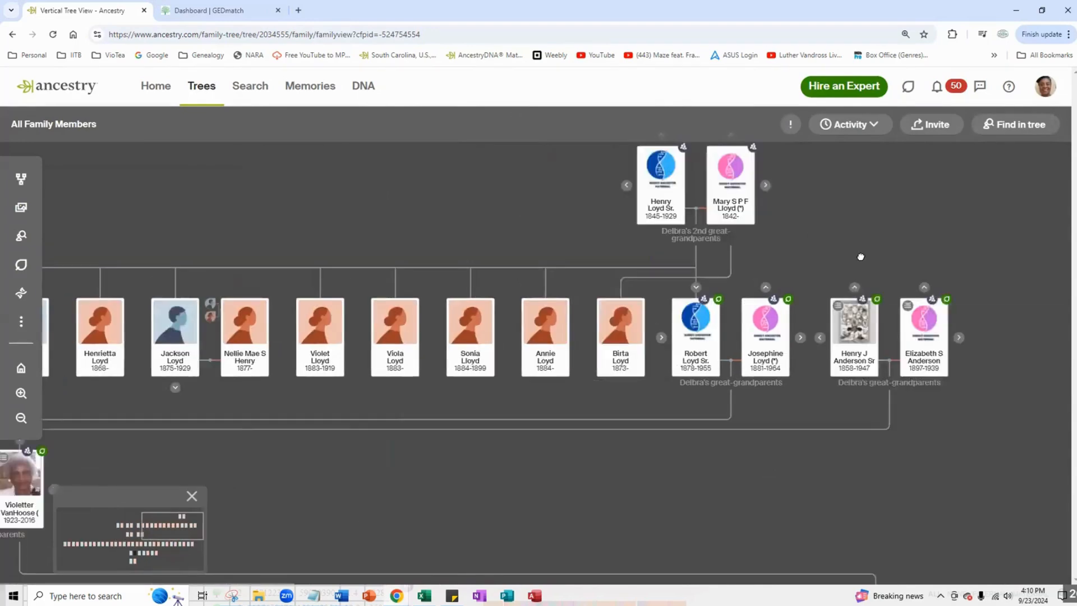
Step: Return the family tree to the Horizontal view and expand the ancestor lines of three consecutive second great-grandparents
left_click(21, 178)
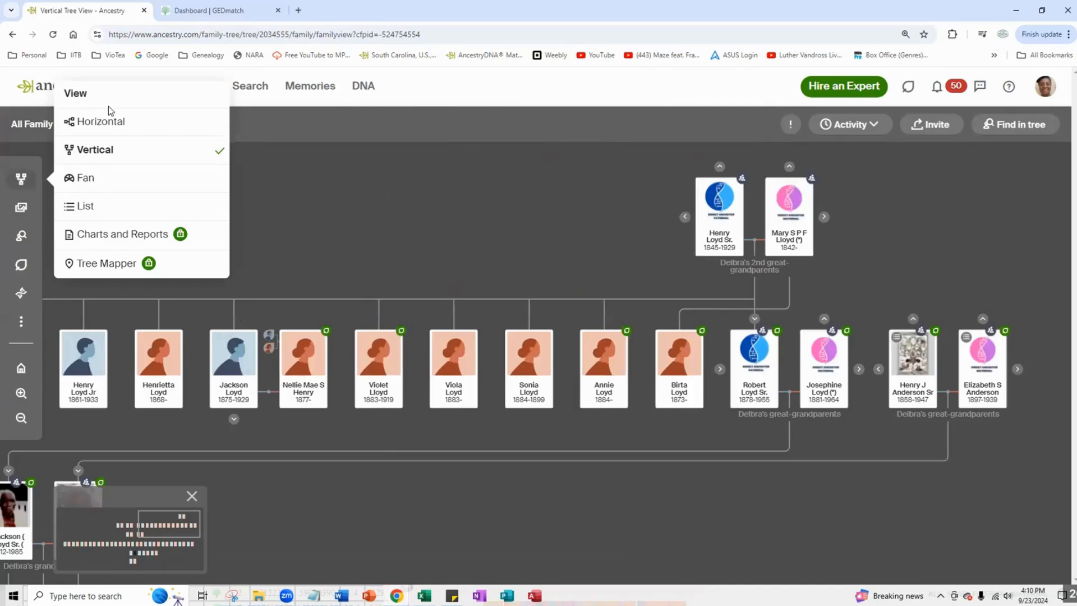
left_click(130, 126)
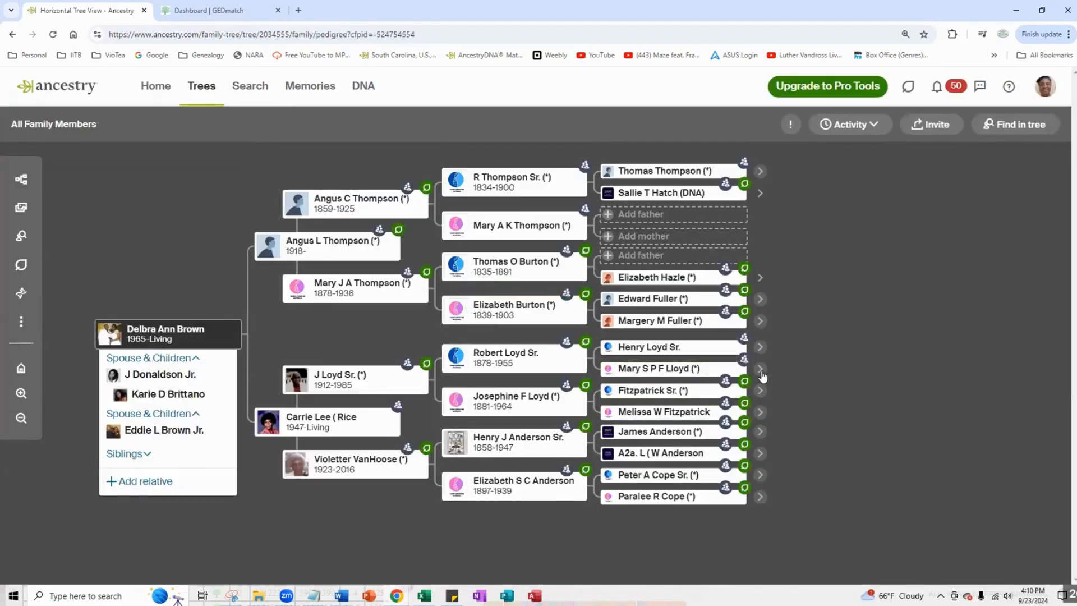
left_click(760, 370)
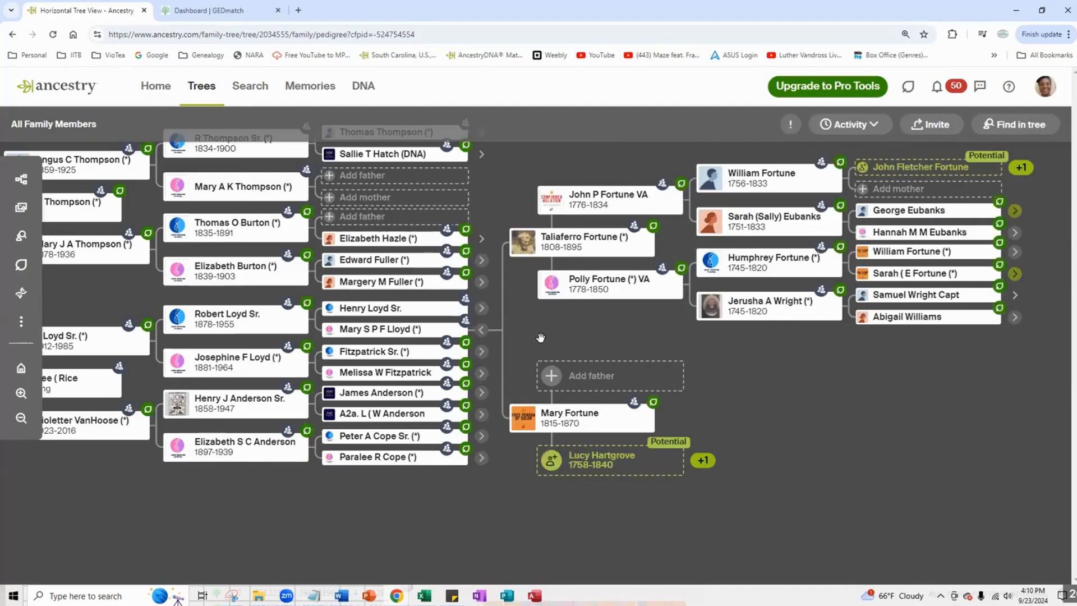
left_click(481, 352)
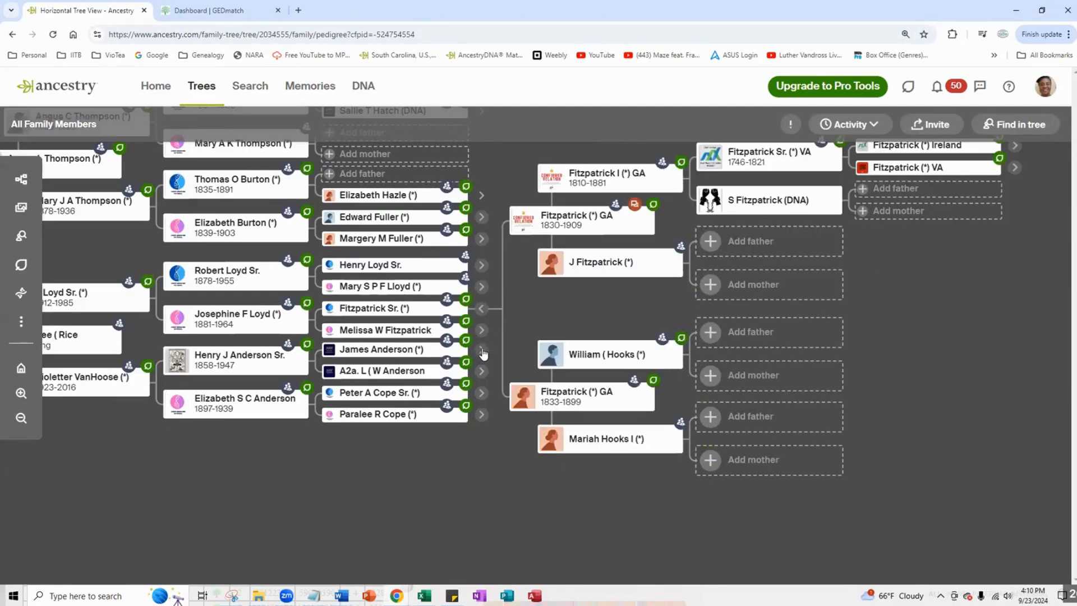
left_click(481, 331)
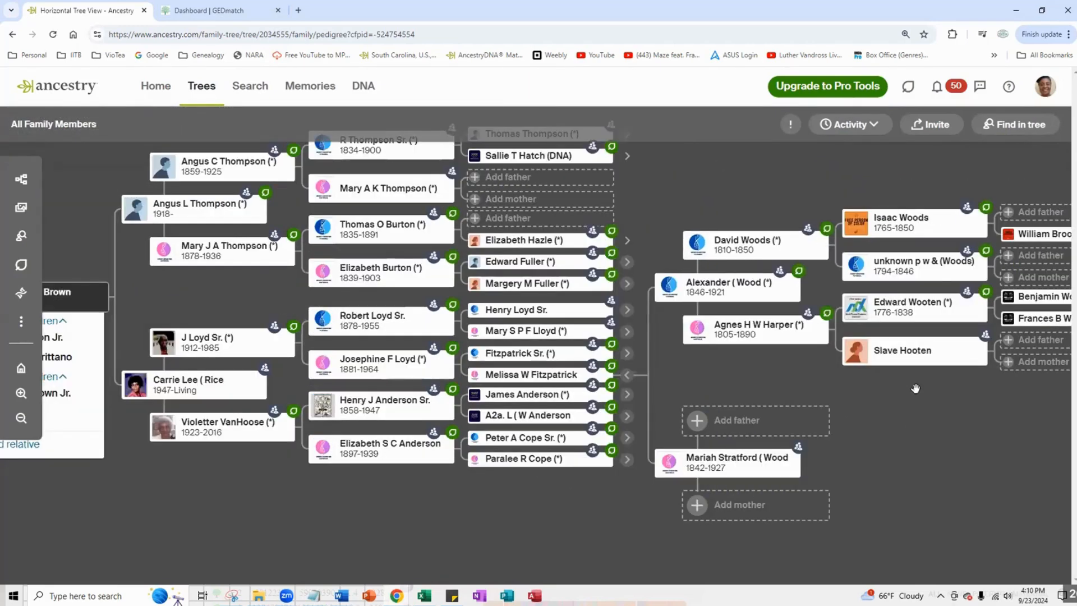
Step: Check the available tree view options and reopen the All Family Members tree
left_click(21, 179)
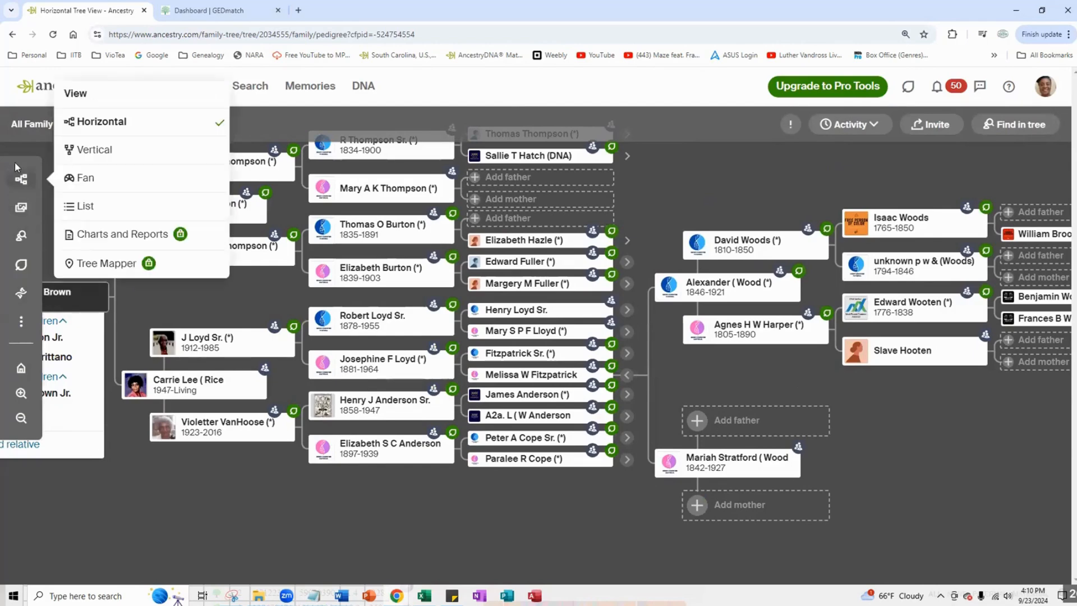
left_click(22, 186)
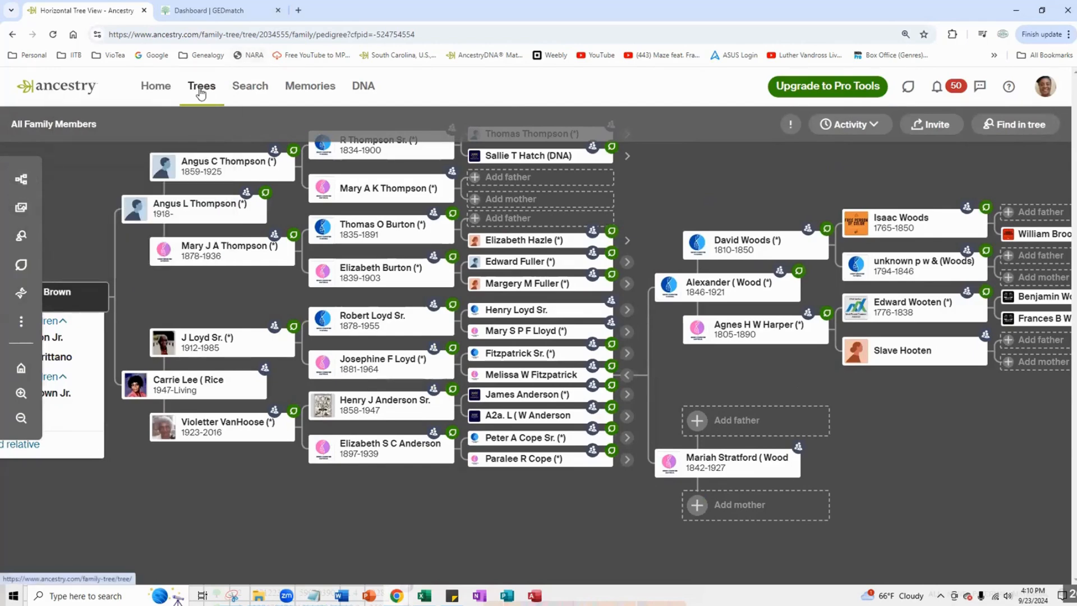
mouse_move(201, 94)
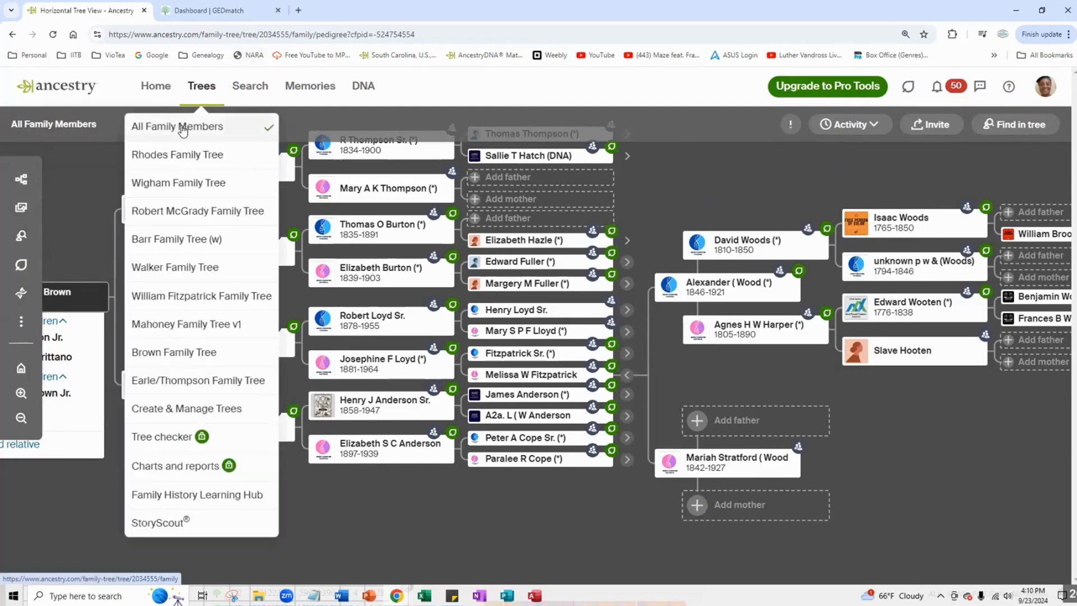
left_click(182, 129)
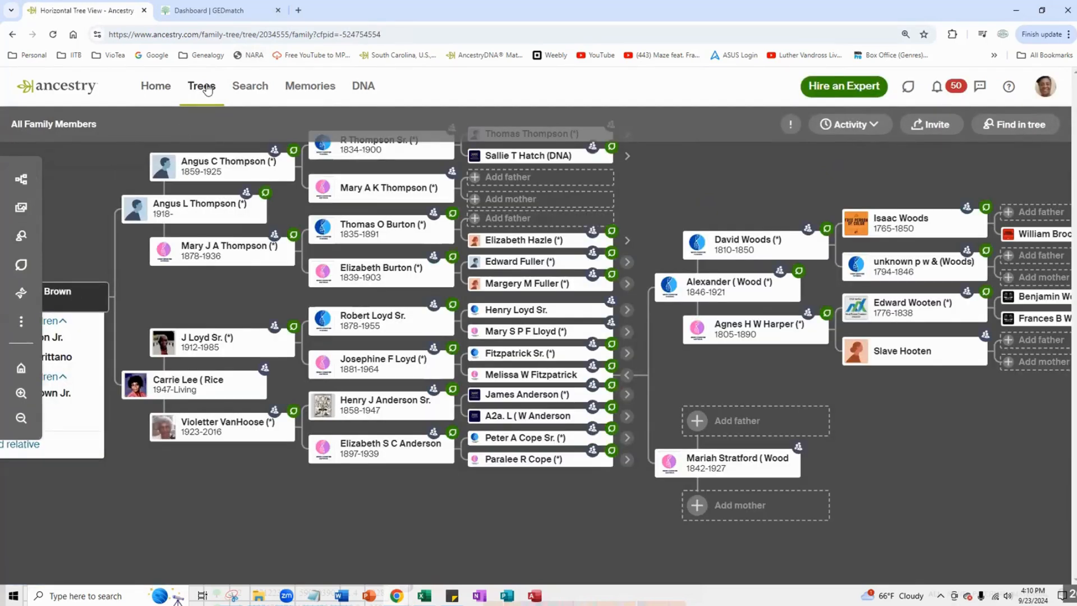
Step: Go to the tree management list and open the settings of the All Family Members tree
mouse_move(205, 92)
left_click(161, 411)
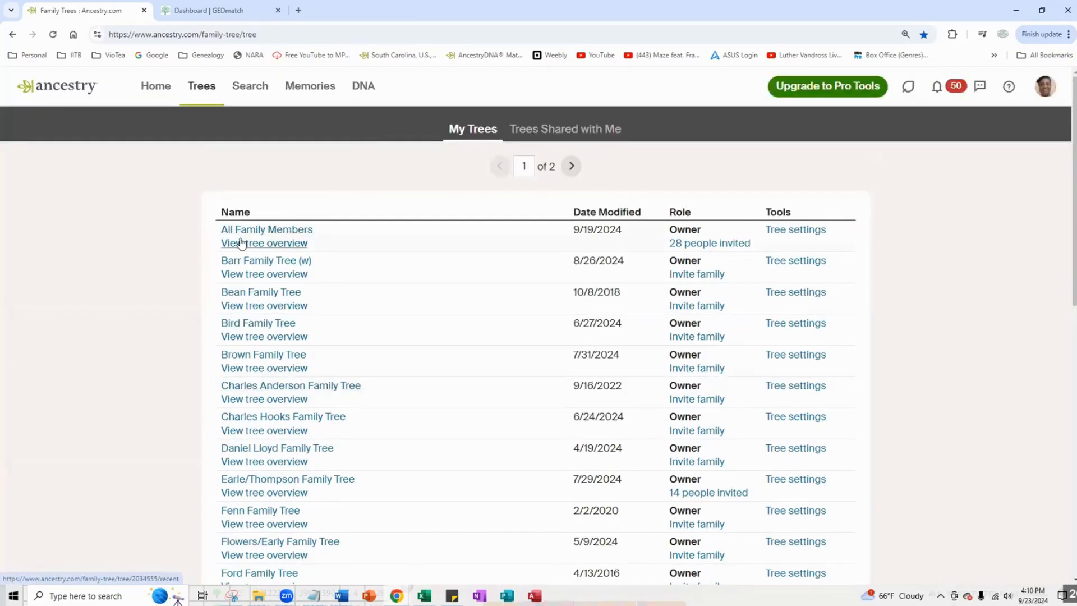
left_click(811, 233)
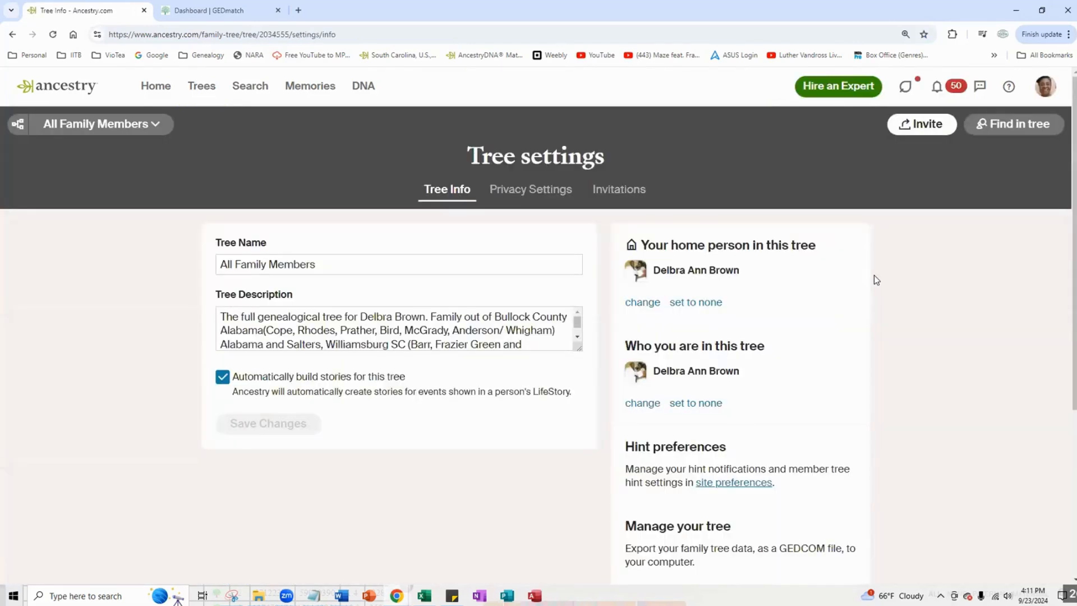
Step: Export the All Family Members tree as a GEDCOM file and download it to the computer
scroll(873, 275, "down", 1)
scroll(874, 275, "down", 5)
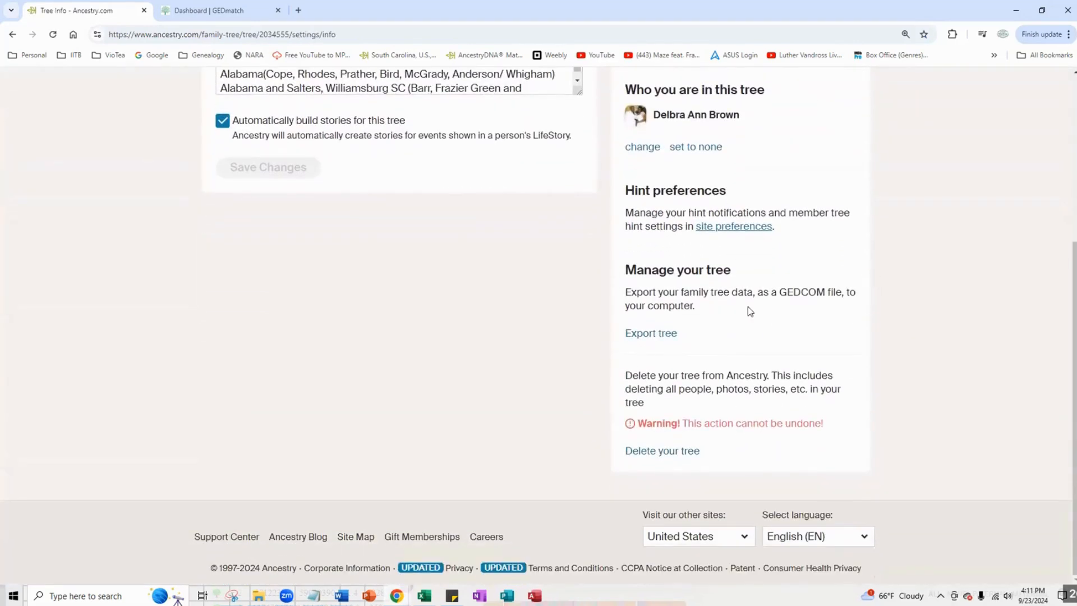
left_click(647, 336)
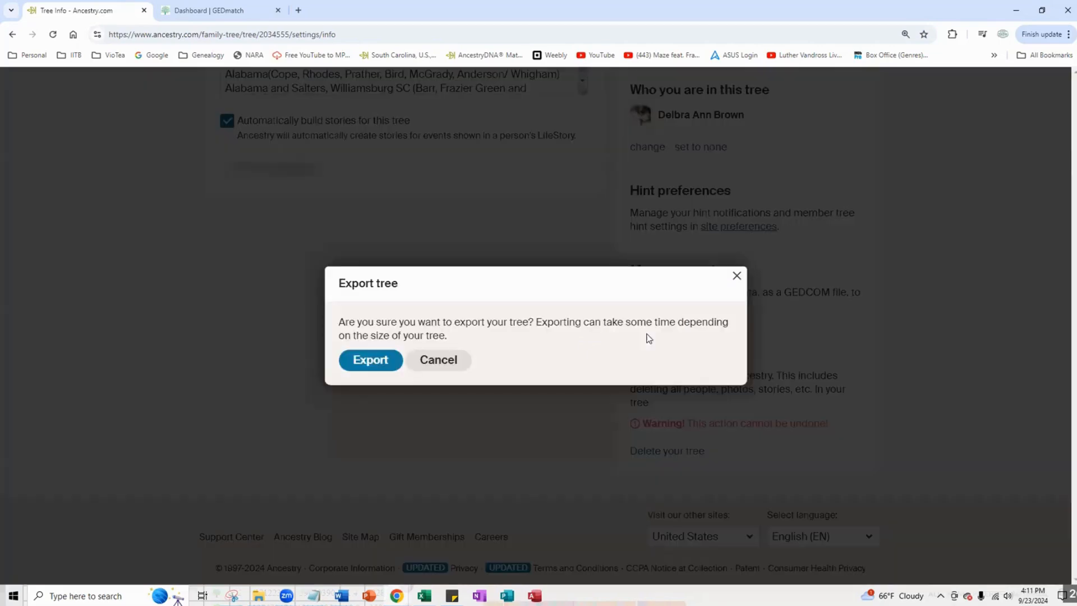
left_click(366, 364)
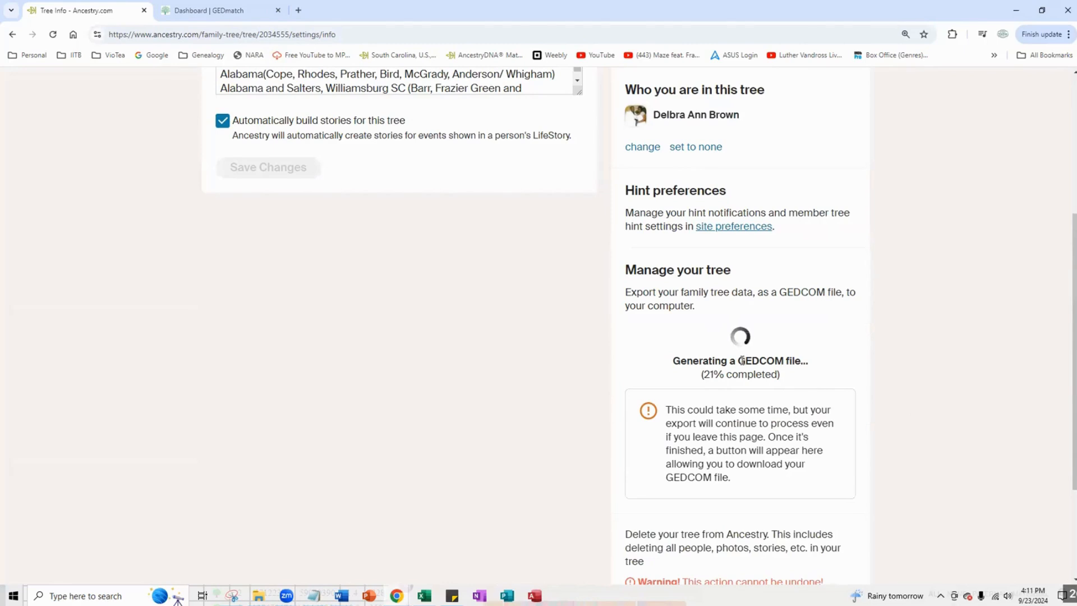
left_click_drag(739, 360, 785, 361)
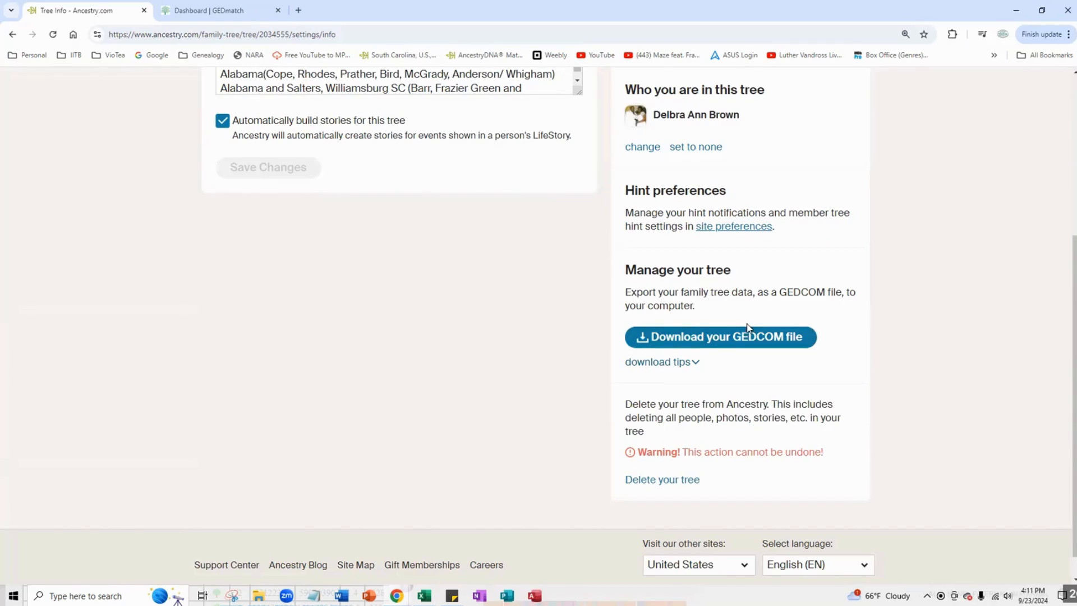
left_click(746, 342)
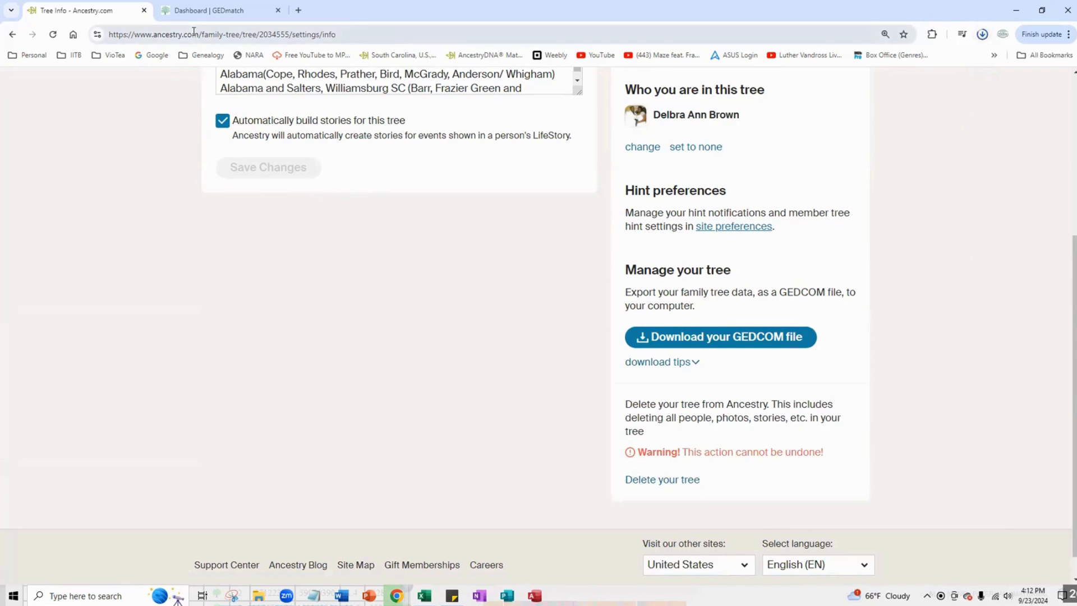
Step: Switch to the GEDmatch dashboard and open the management page of the uploaded All Family Tree GEDCOM
left_click(208, 11)
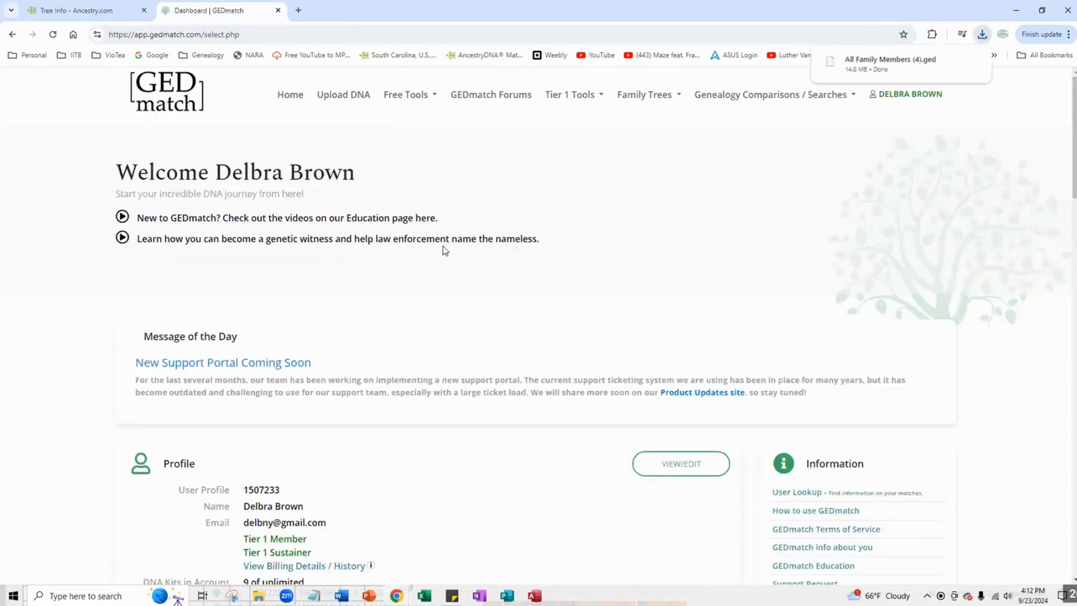
scroll(449, 233, "down", 1)
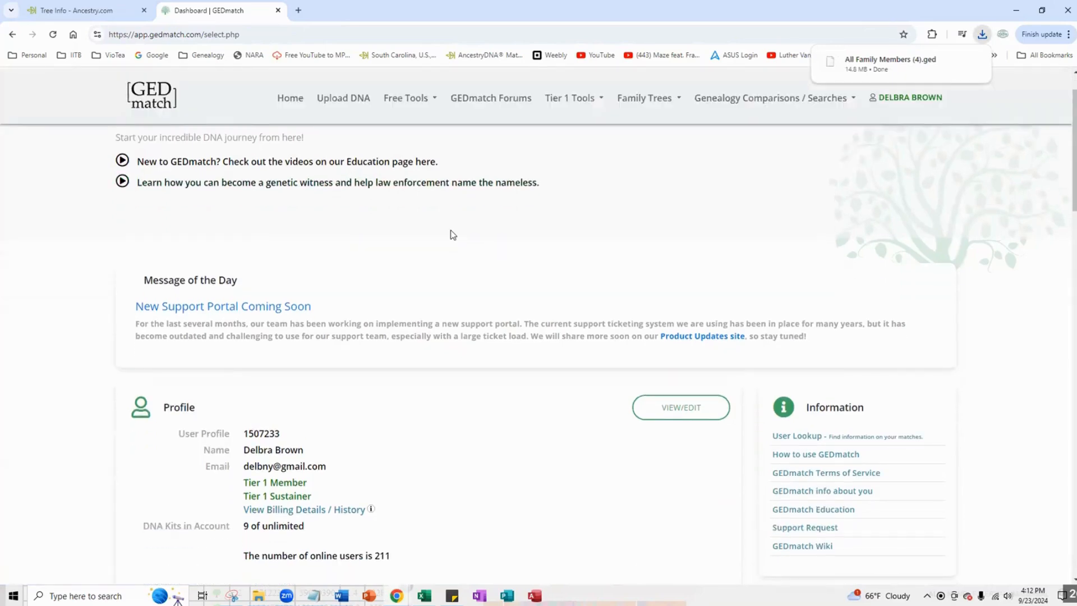
scroll(450, 230, "down", 4)
scroll(453, 234, "down", 5)
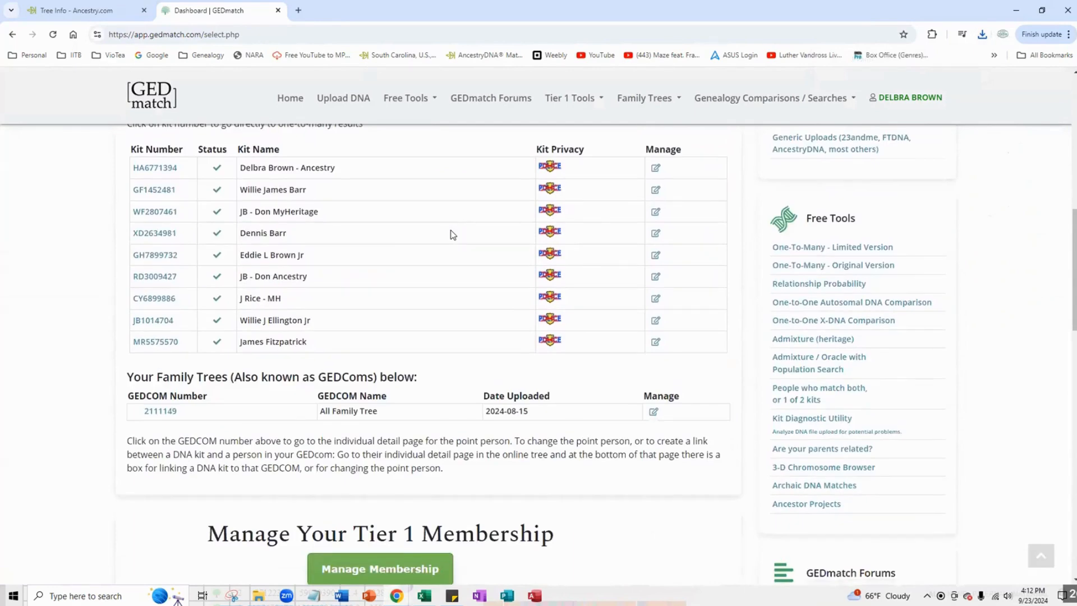
scroll(452, 234, "down", 1)
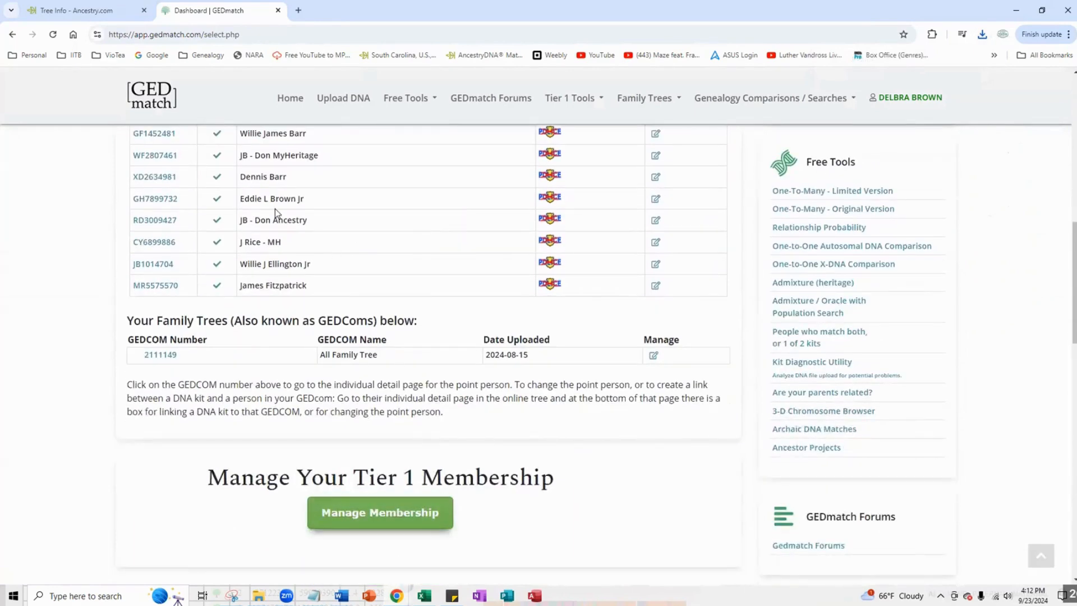
scroll(275, 213, "down", 3)
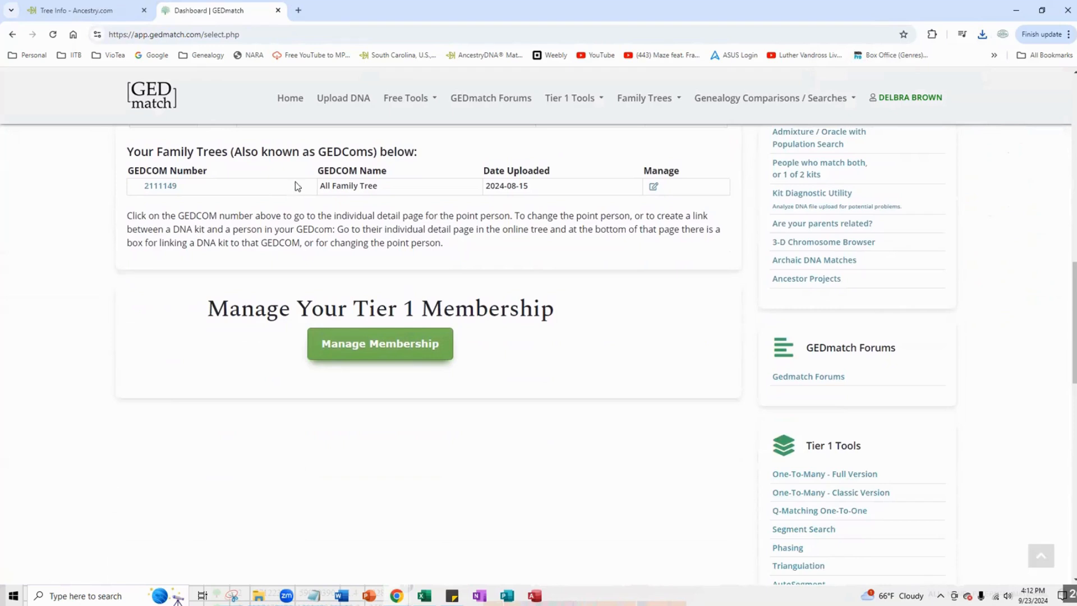
left_click_drag(385, 192, 121, 197)
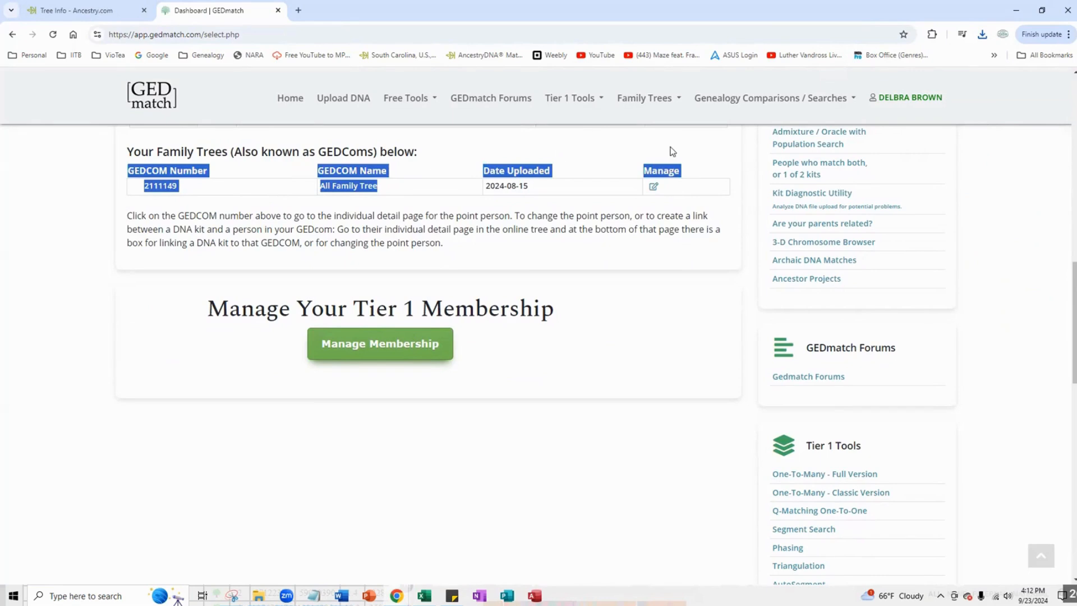
left_click(591, 187)
left_click(654, 187)
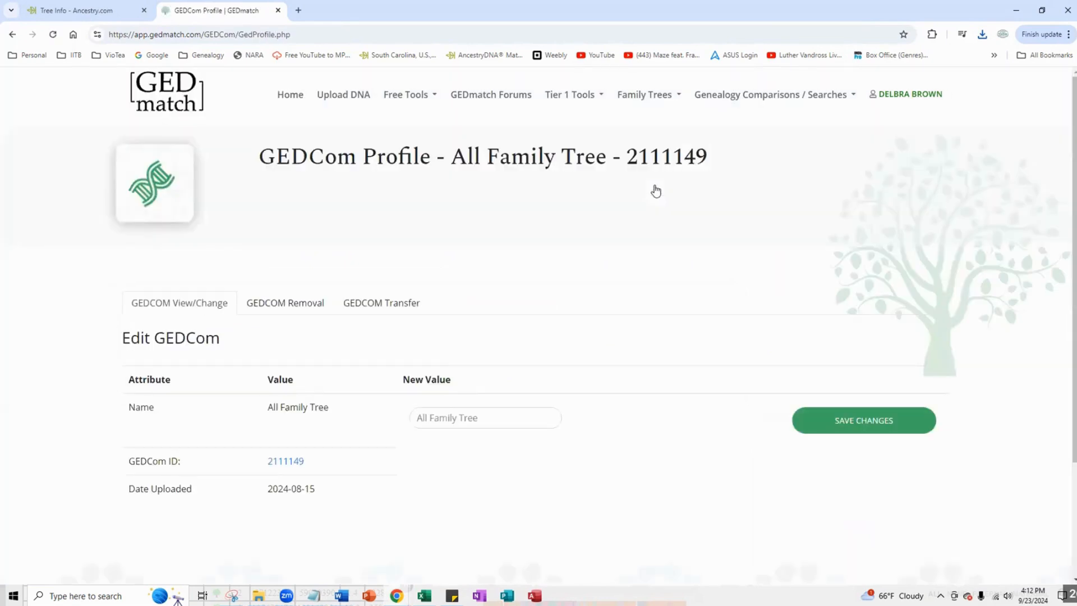
Step: Delete the previously uploaded All Family Tree GEDCOM from the GEDmatch account and confirm its removal
left_click(286, 301)
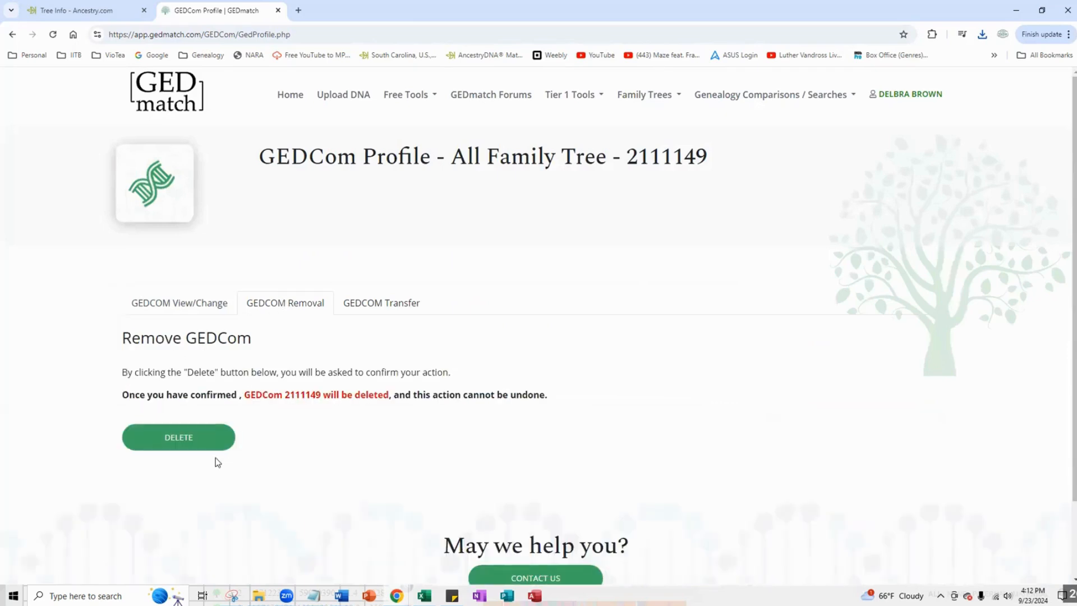
left_click(191, 443)
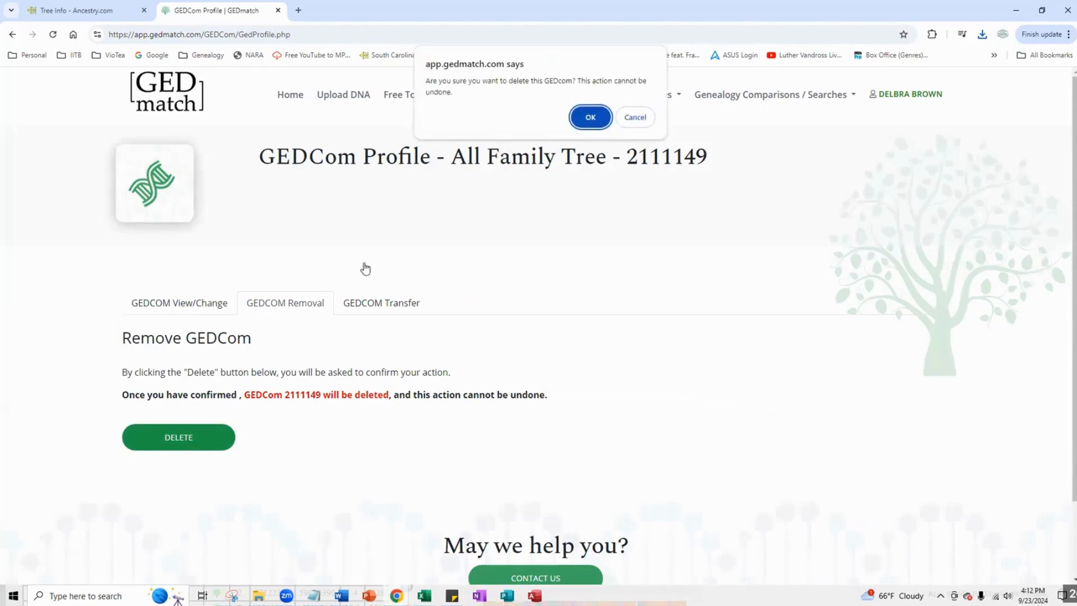
left_click(591, 115)
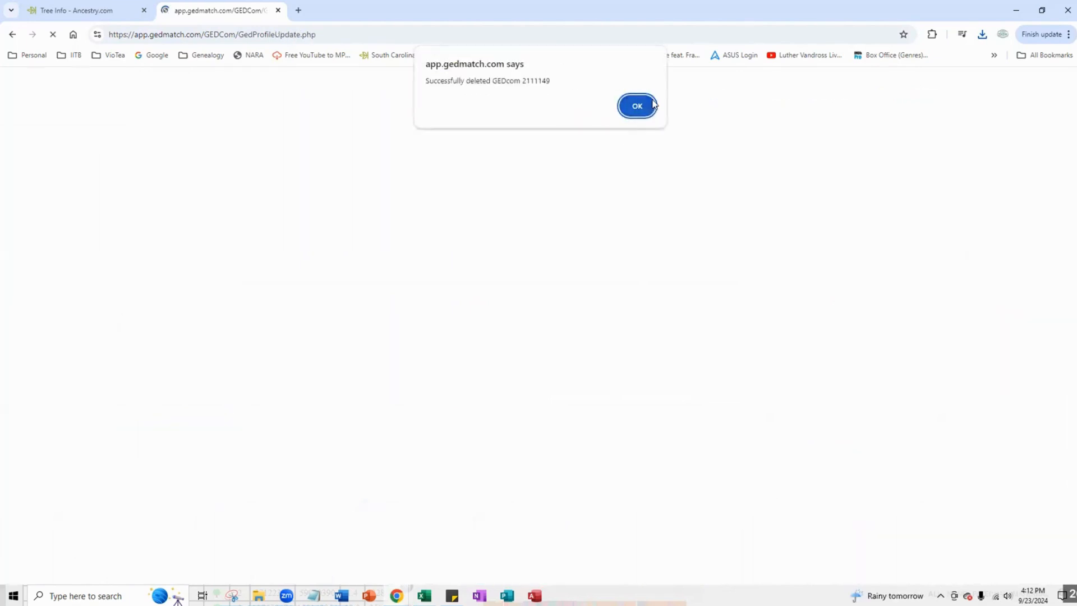
left_click(640, 105)
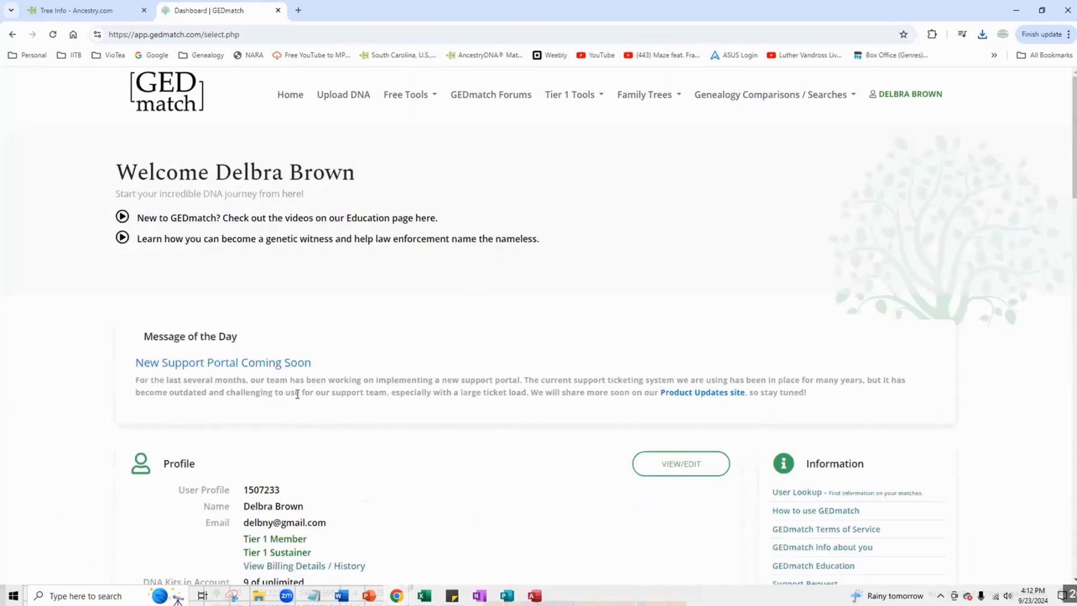
Step: Find the family tree resources section of the dashboard and open the GEDCOM upload page
scroll(298, 394, "down", 14)
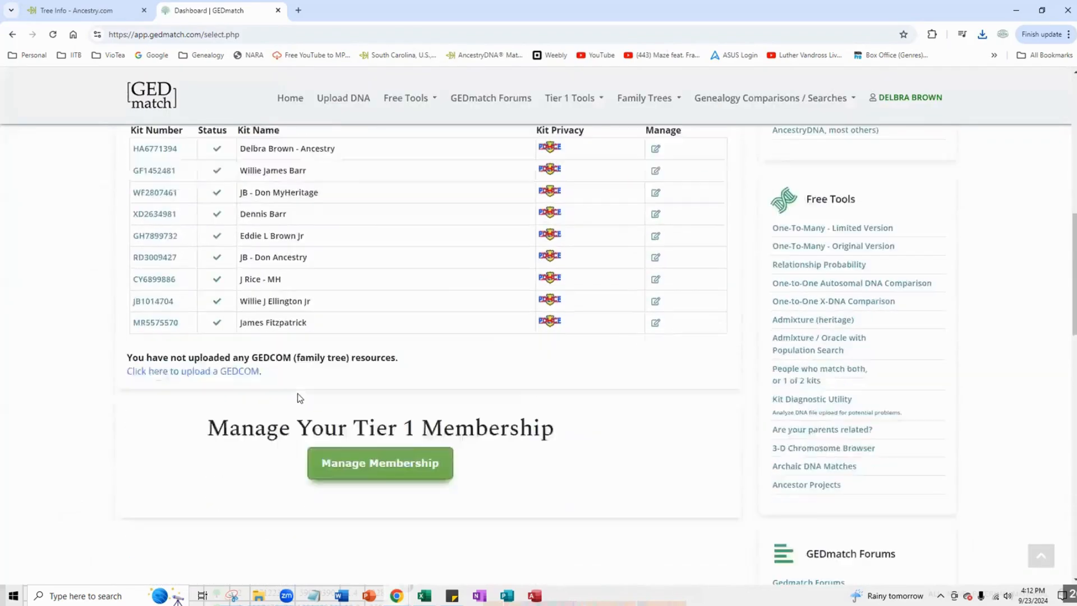
scroll(299, 399, "down", 2)
scroll(298, 399, "up", 1)
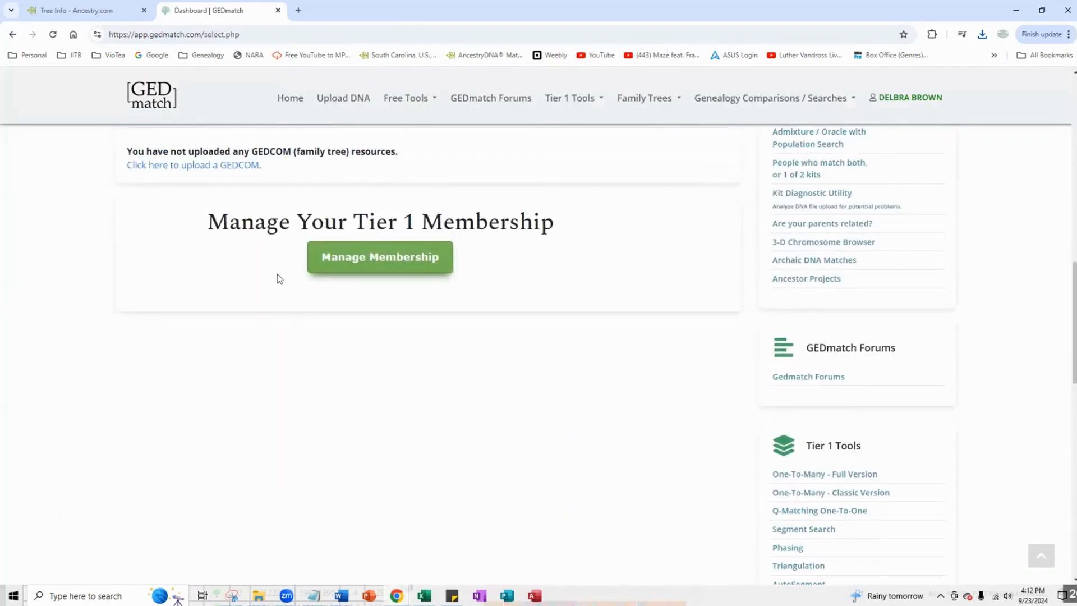
left_click(210, 166)
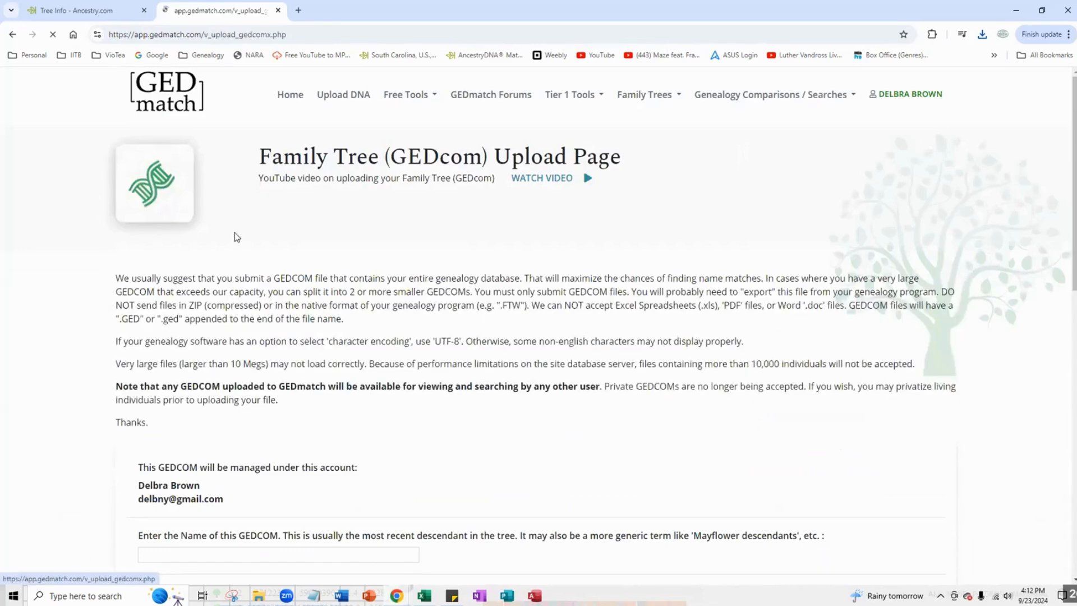
Step: Name the new GEDCOM All Family Tree and link it to the account holder's own Ancestry DNA kit
scroll(252, 250, "down", 3)
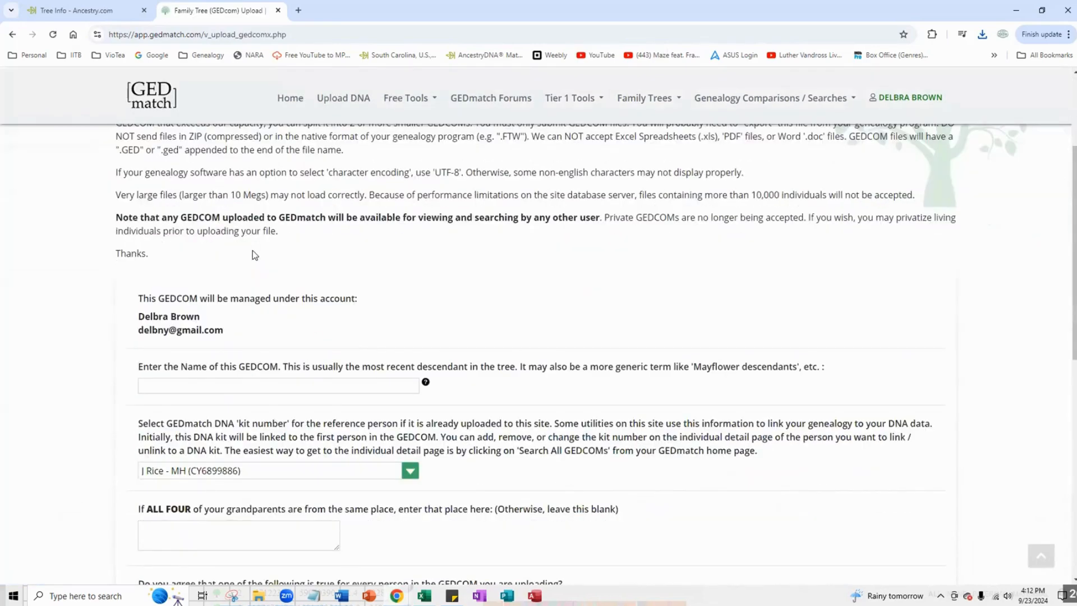
scroll(253, 250, "down", 1)
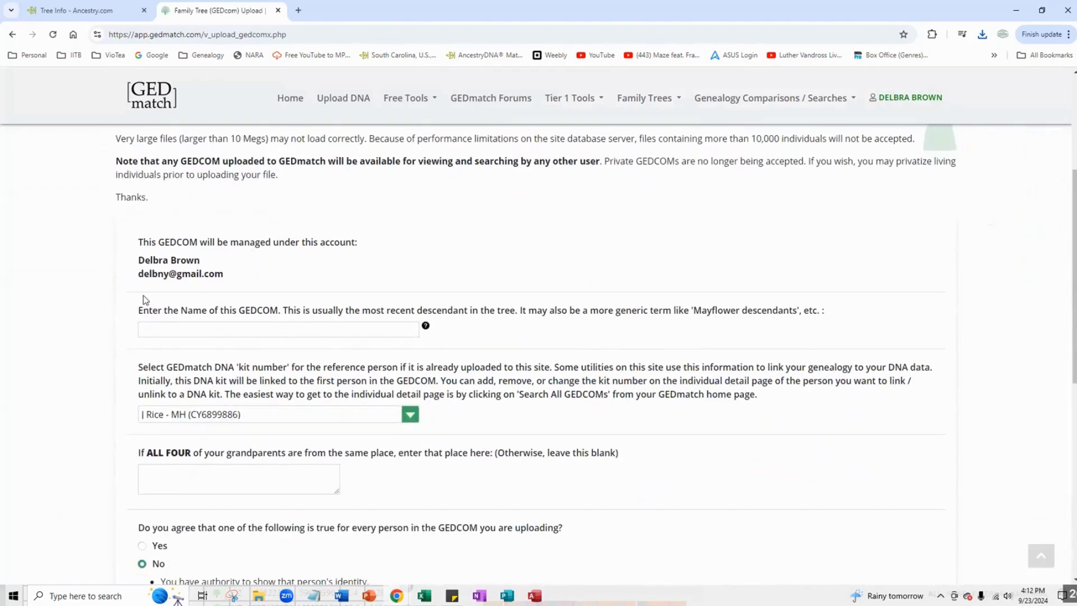
left_click(160, 325)
type("A")
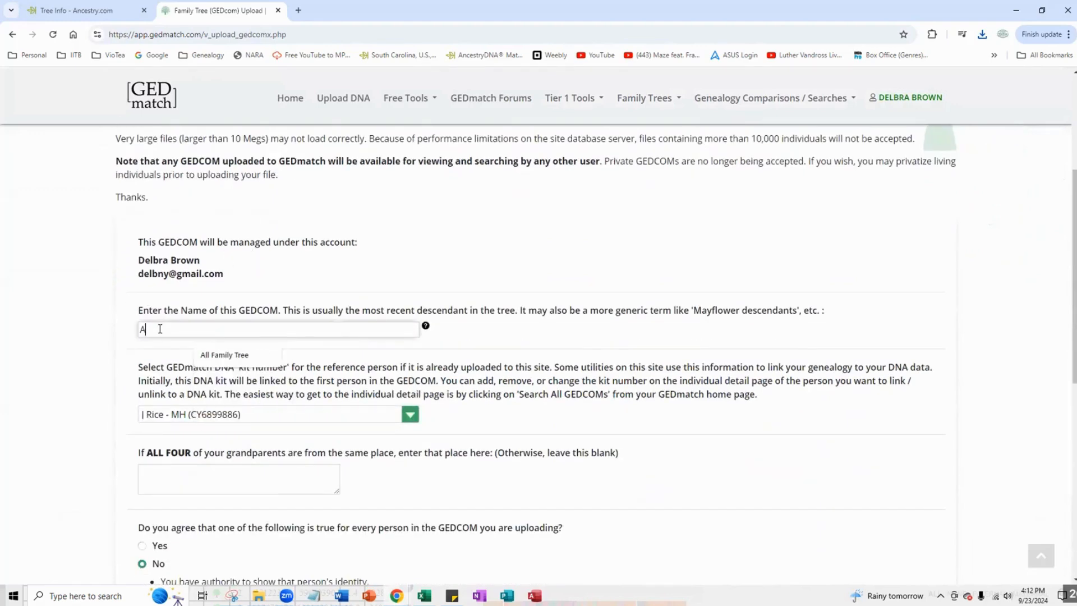
type("ll Family Tree")
scroll(252, 337, "down", 2)
left_click(301, 303)
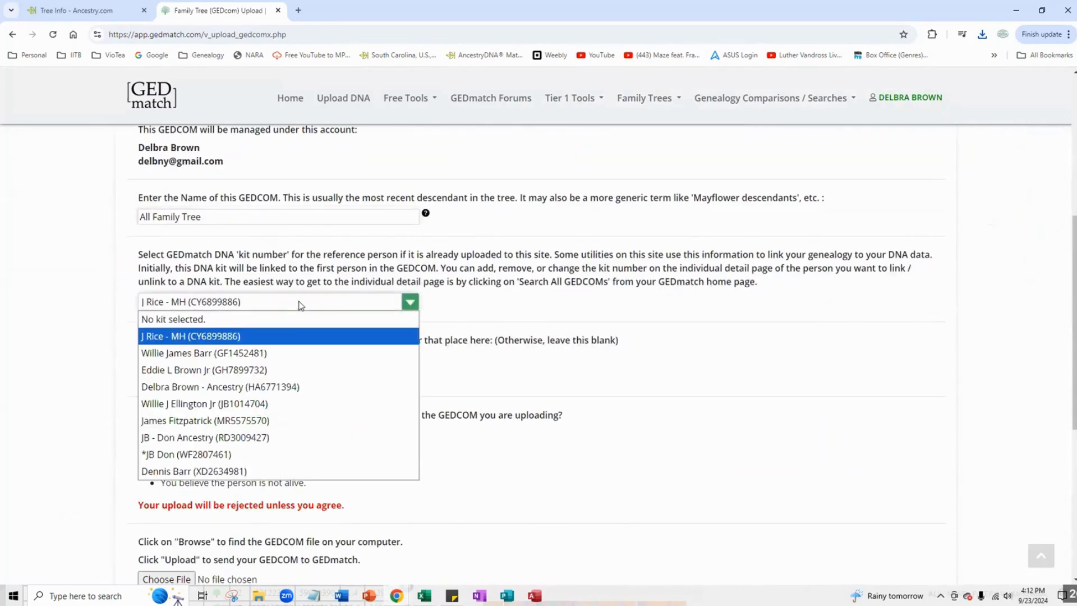
left_click(243, 388)
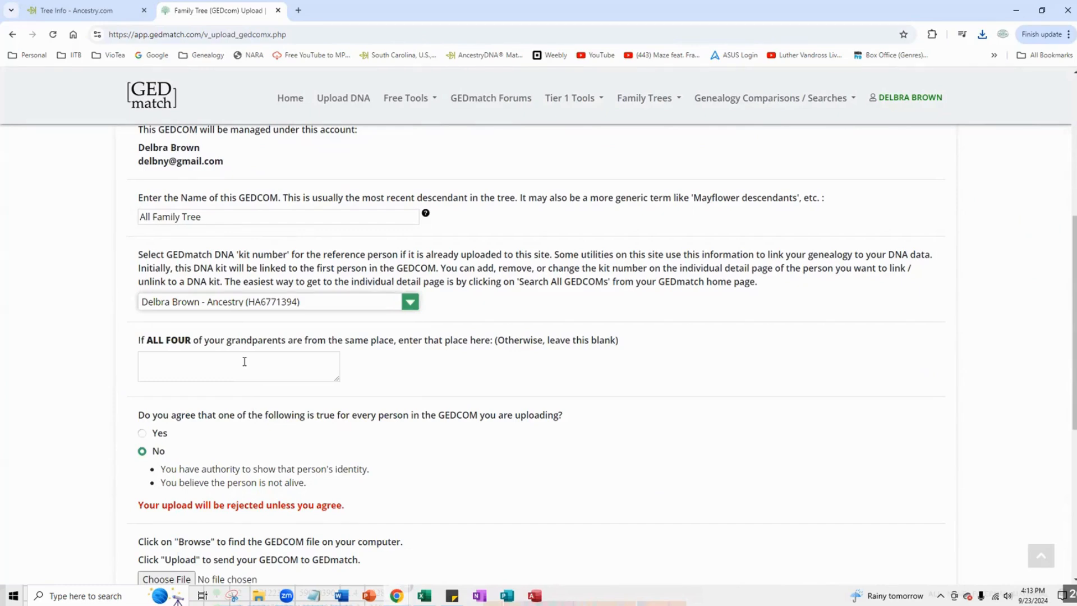
Step: Switch to the Ancestry tree settings and check which person is set as the home person and as yourself in the tree
left_click(99, 12)
scroll(680, 209, "up", 5)
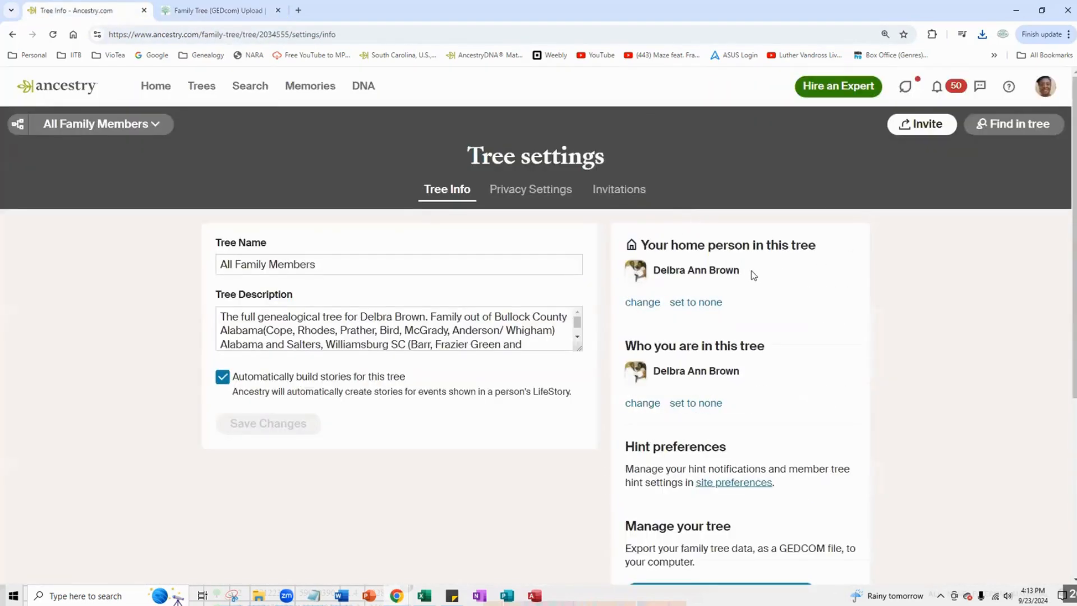
left_click_drag(751, 275, 655, 270)
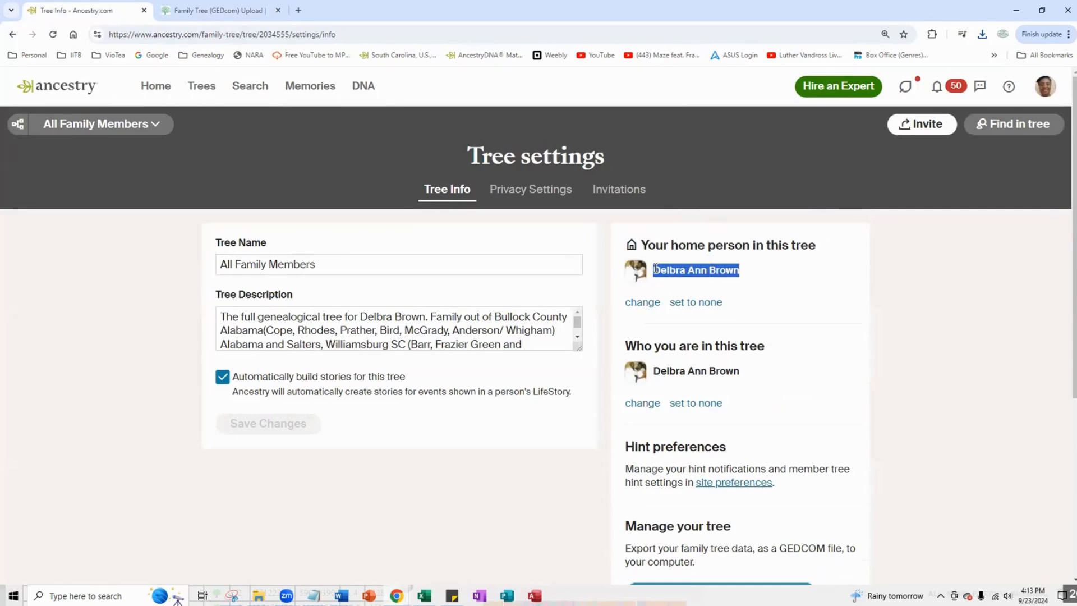
scroll(758, 261, "down", 2)
left_click_drag(749, 260, 654, 259)
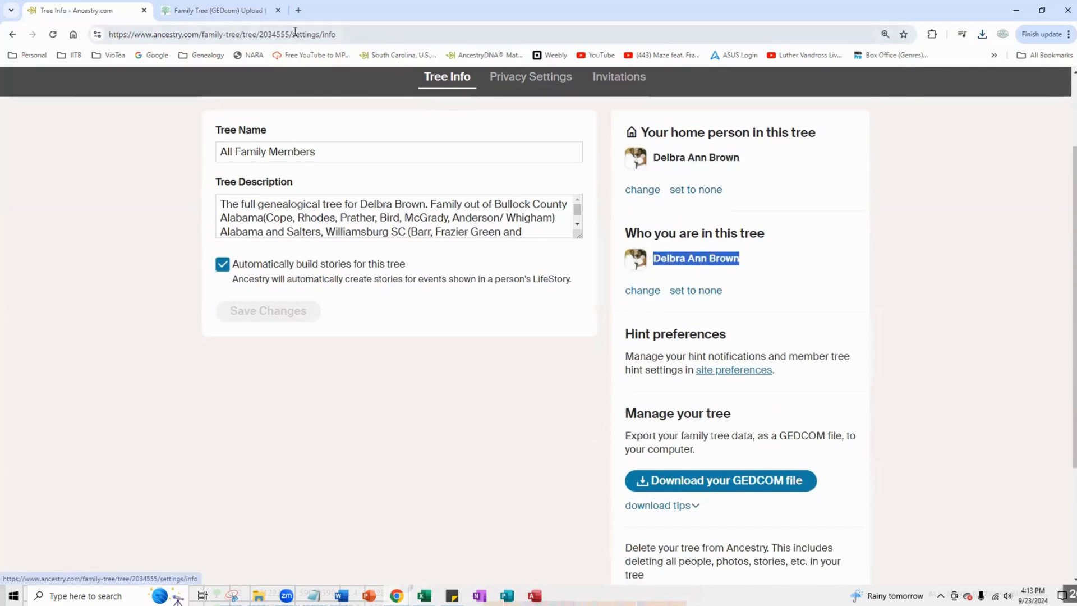
Step: Return to the GEDmatch upload form, answer Yes to the identity agreement, and upload All Family Members (4).ged from Downloads
left_click(243, 10)
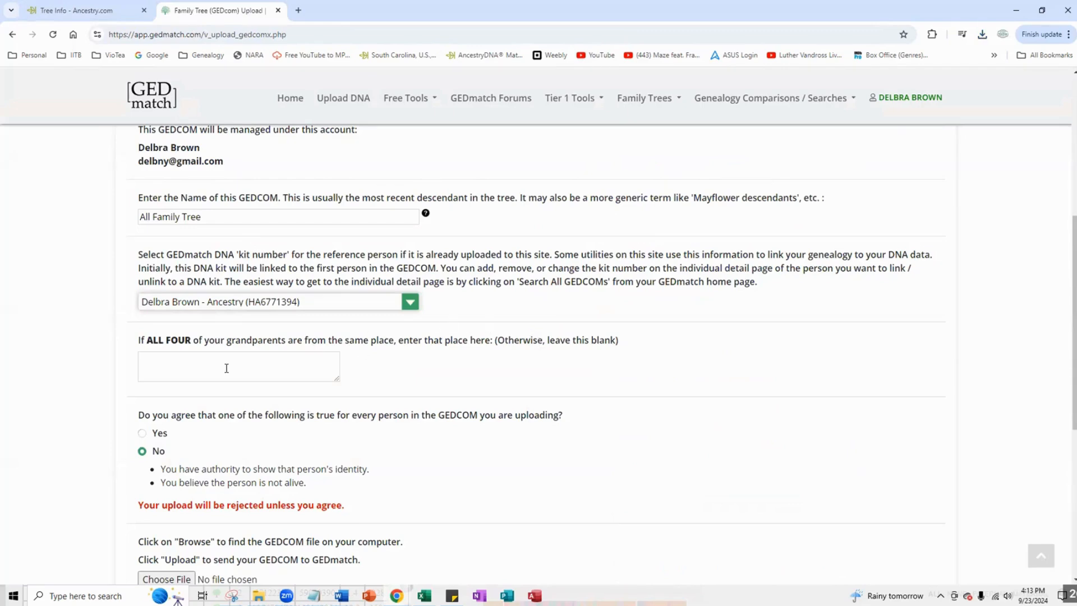
scroll(644, 322, "down", 3)
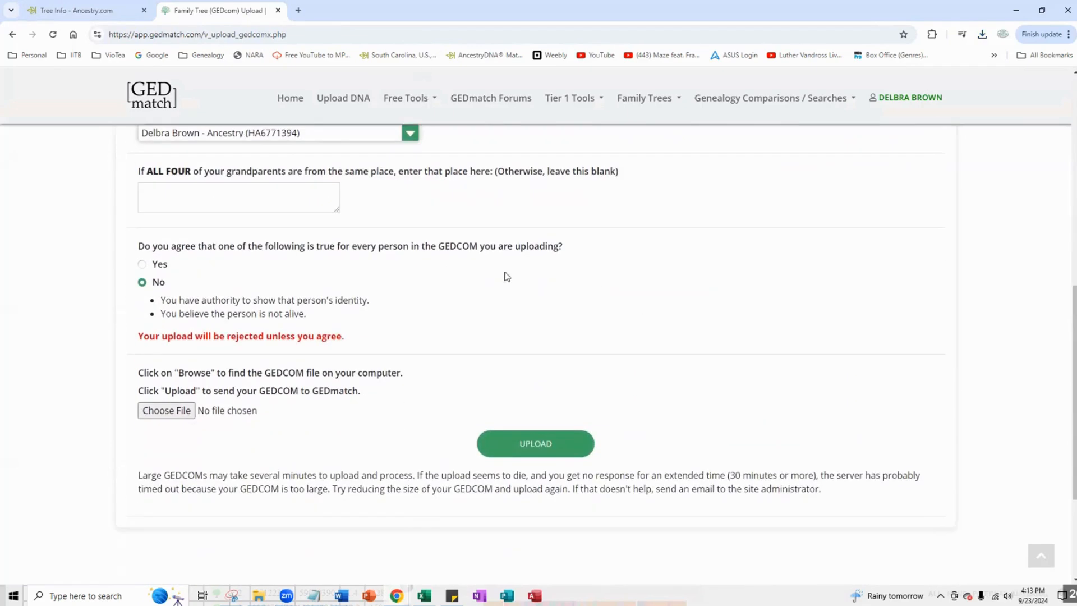
left_click(141, 266)
left_click(180, 414)
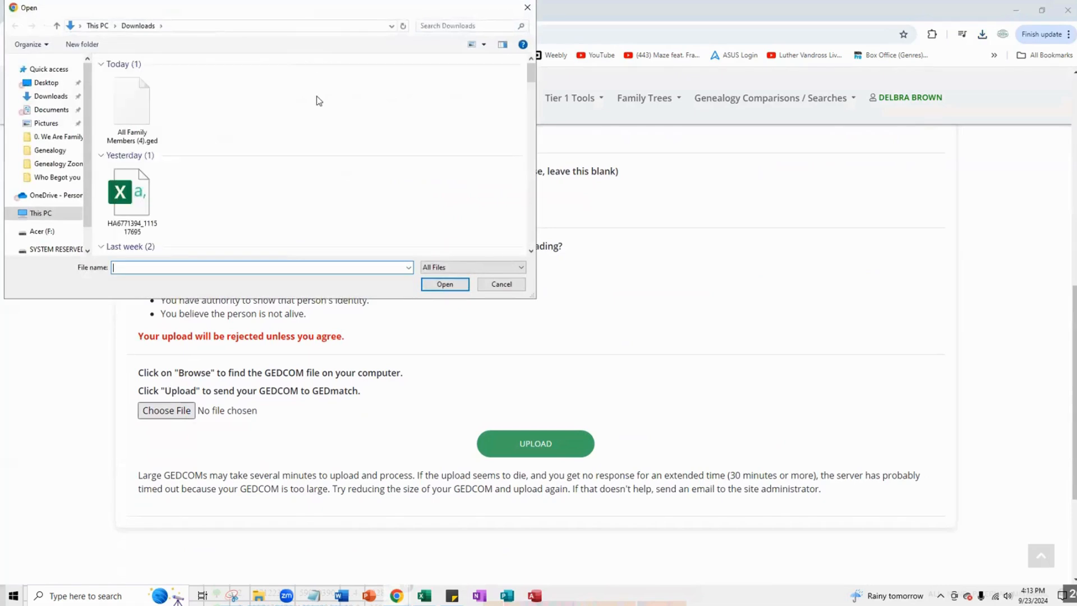
left_click(123, 102)
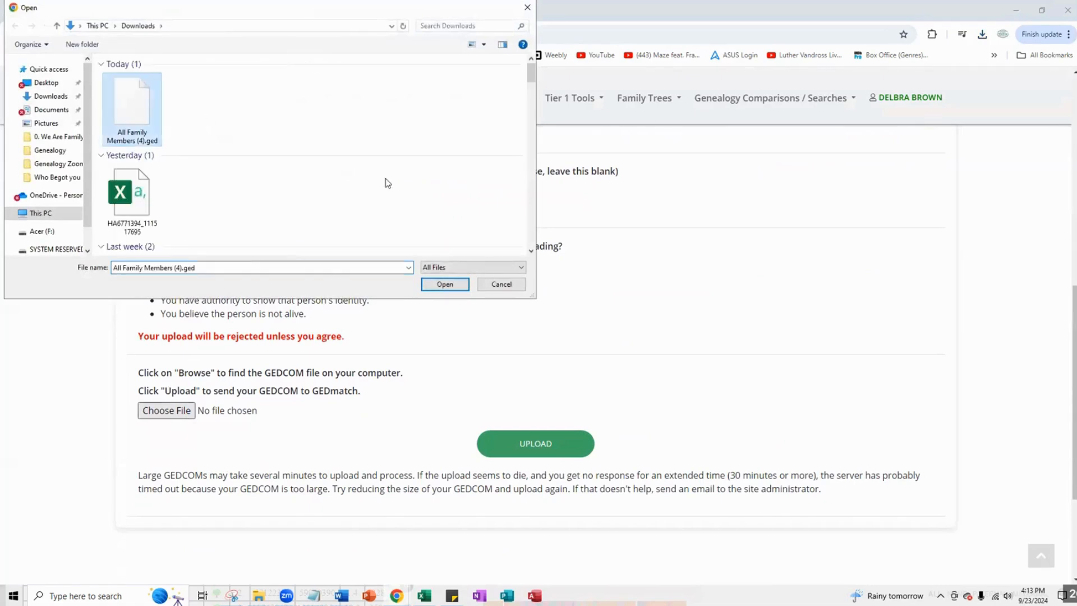
left_click(444, 285)
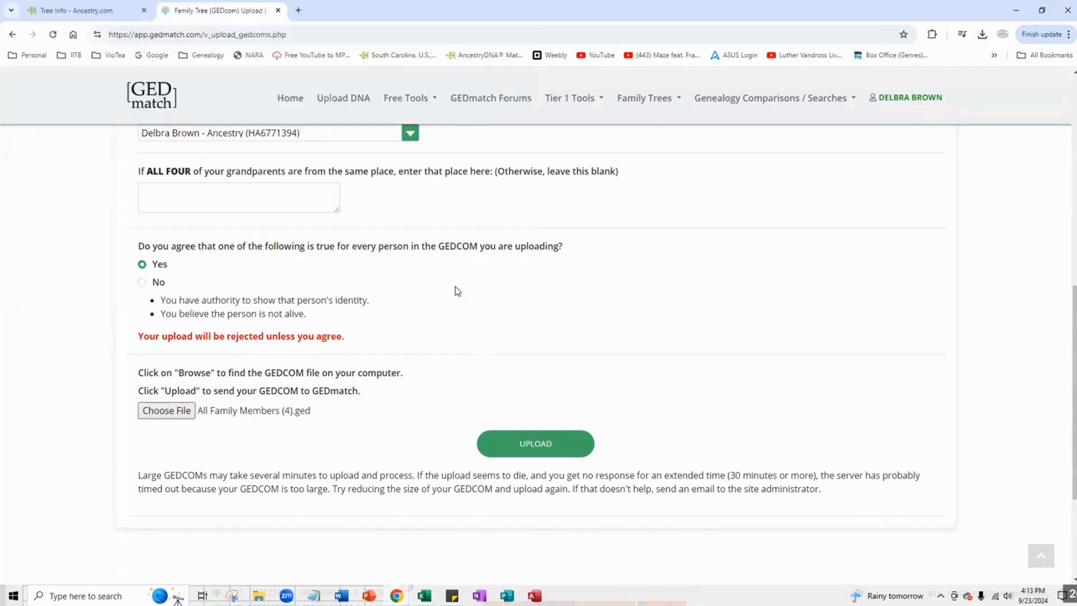
left_click(535, 443)
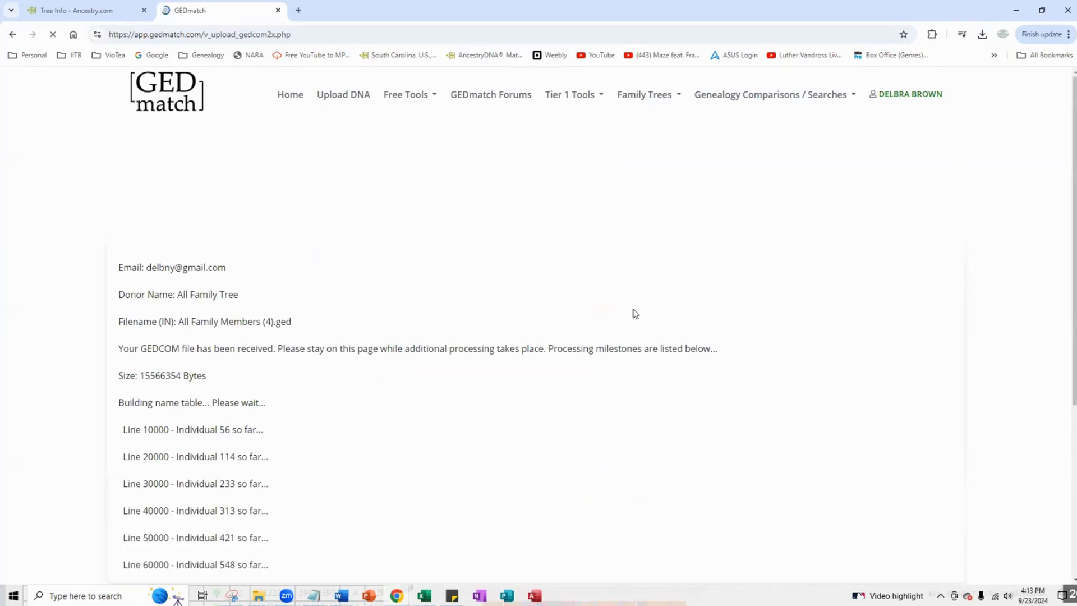
Step: Follow the GEDCOM processing log through the name table, the family relationship changes and the insertion of individuals
scroll(635, 313, "down", 1)
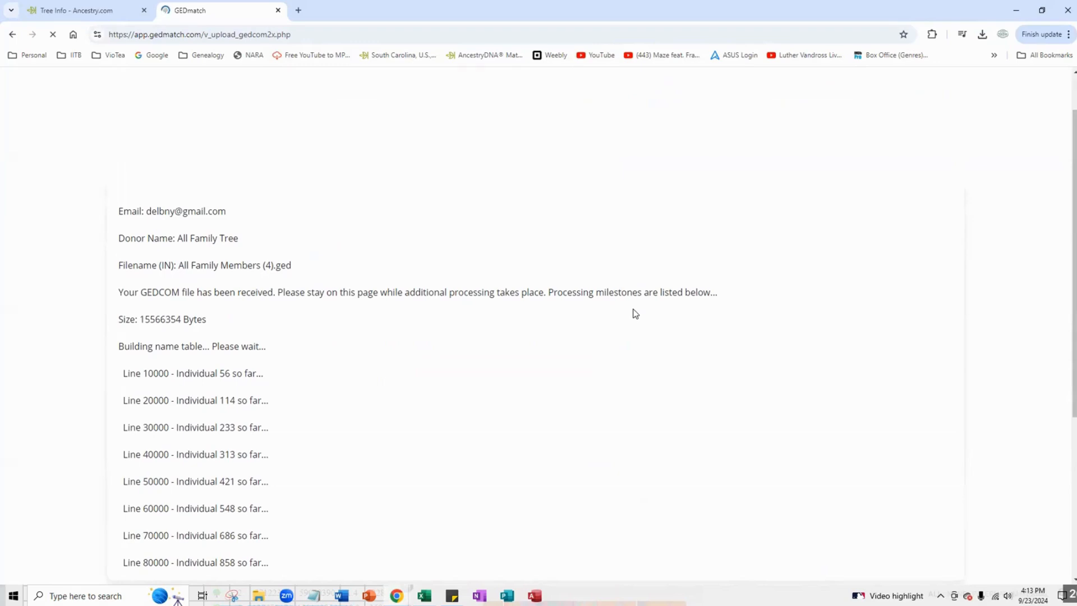
scroll(635, 313, "down", 5)
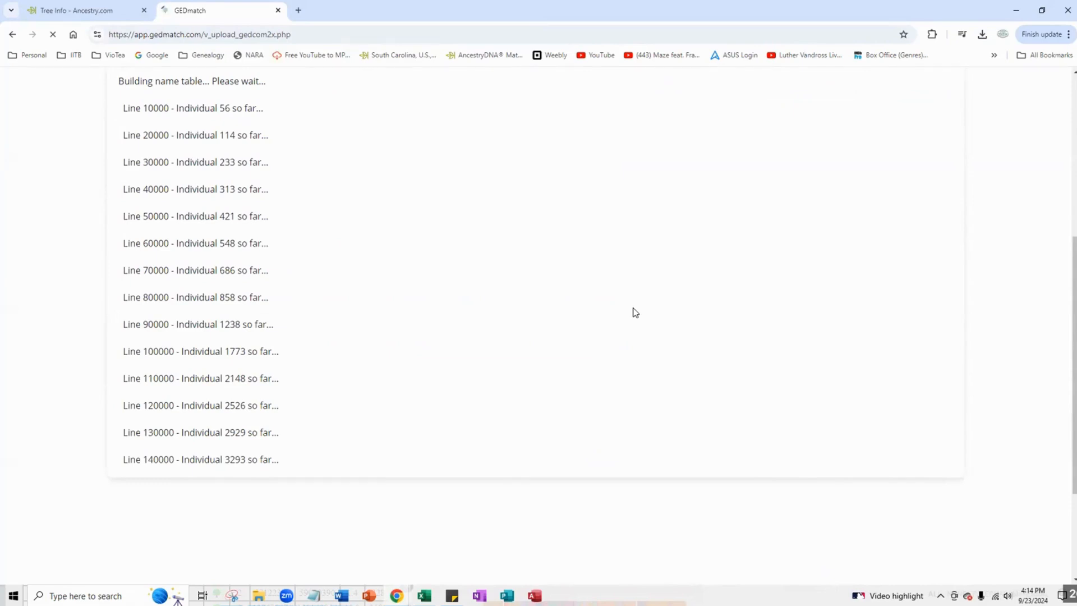
scroll(635, 312, "down", 1)
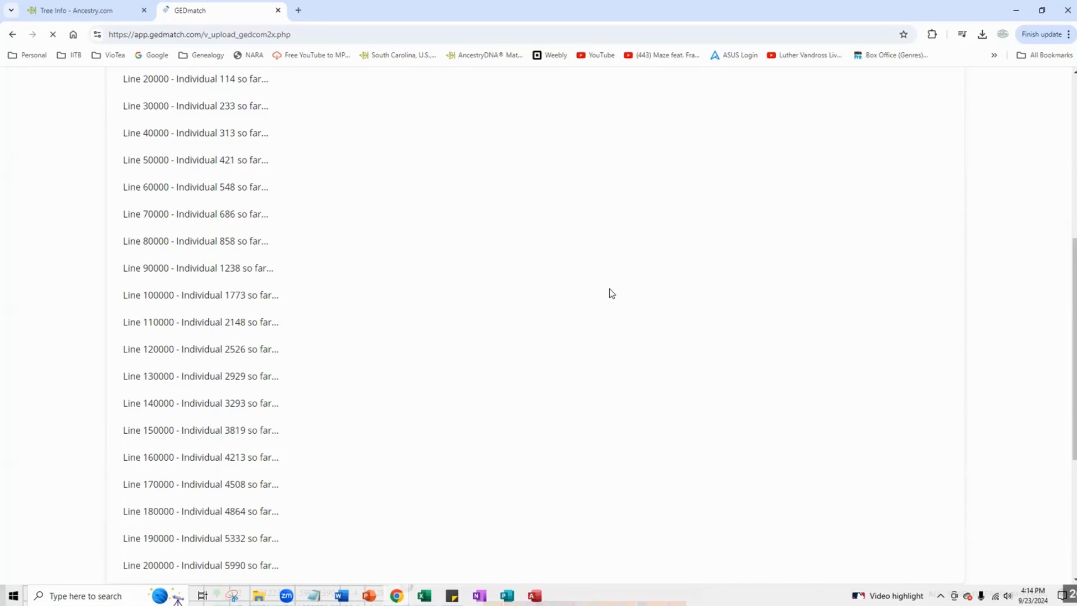
scroll(600, 314, "down", 5)
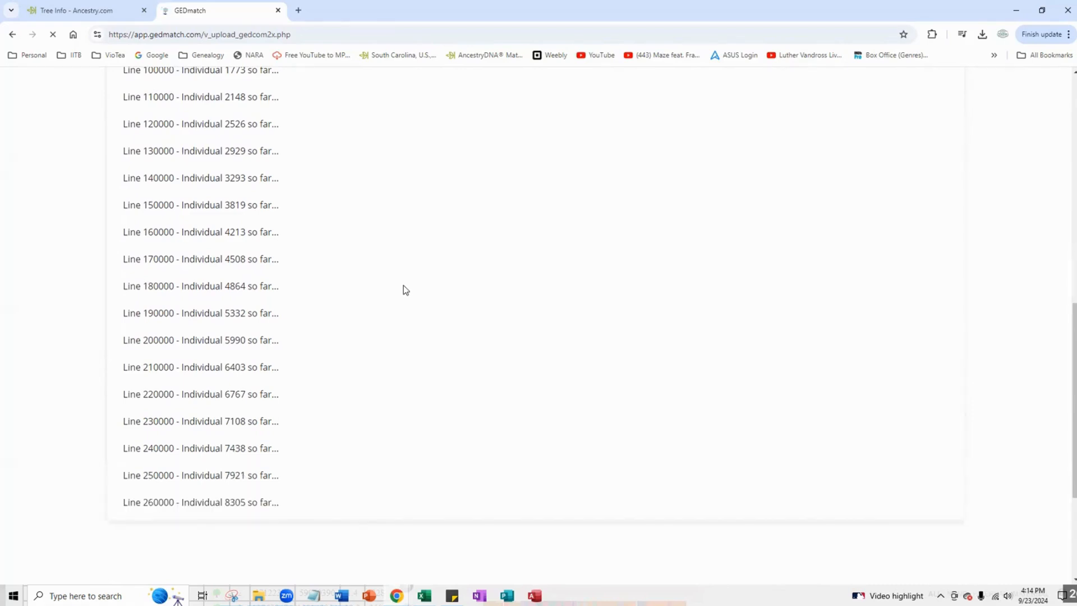
scroll(403, 285, "down", 4)
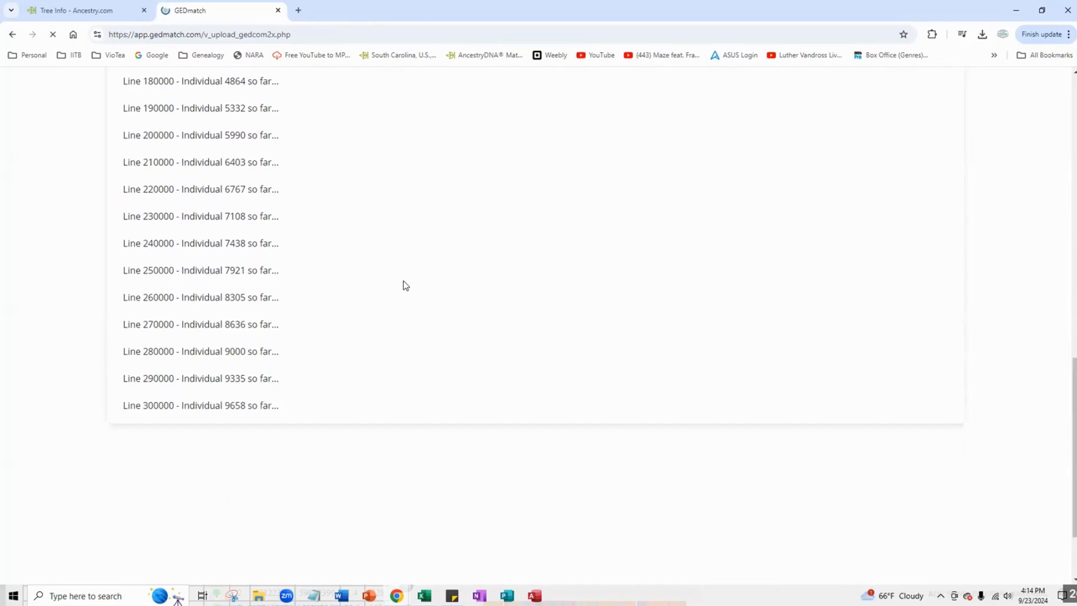
scroll(405, 240, "down", 10)
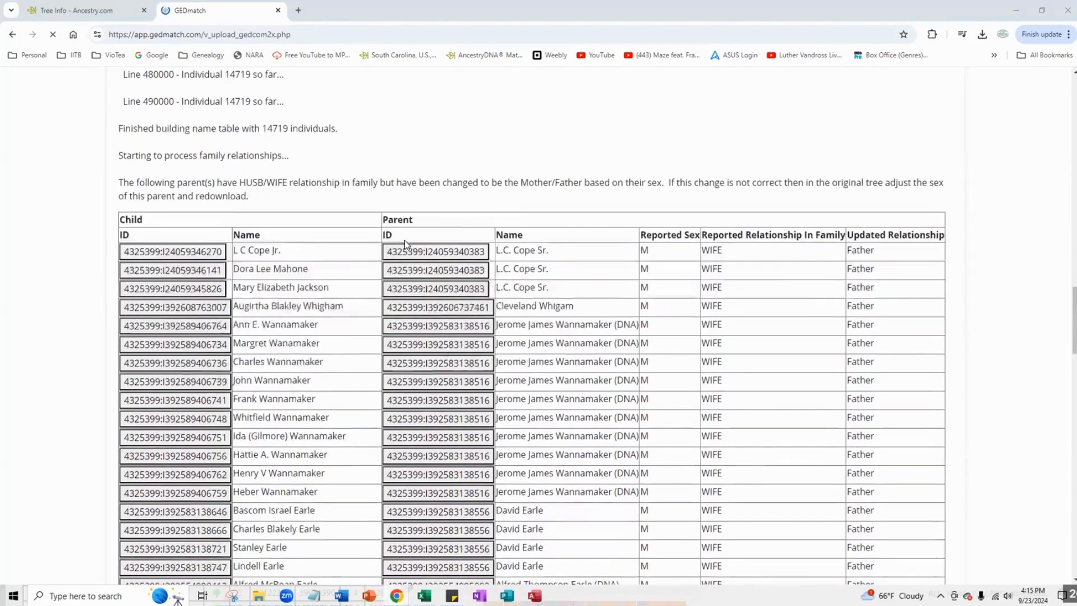
scroll(405, 240, "down", 15)
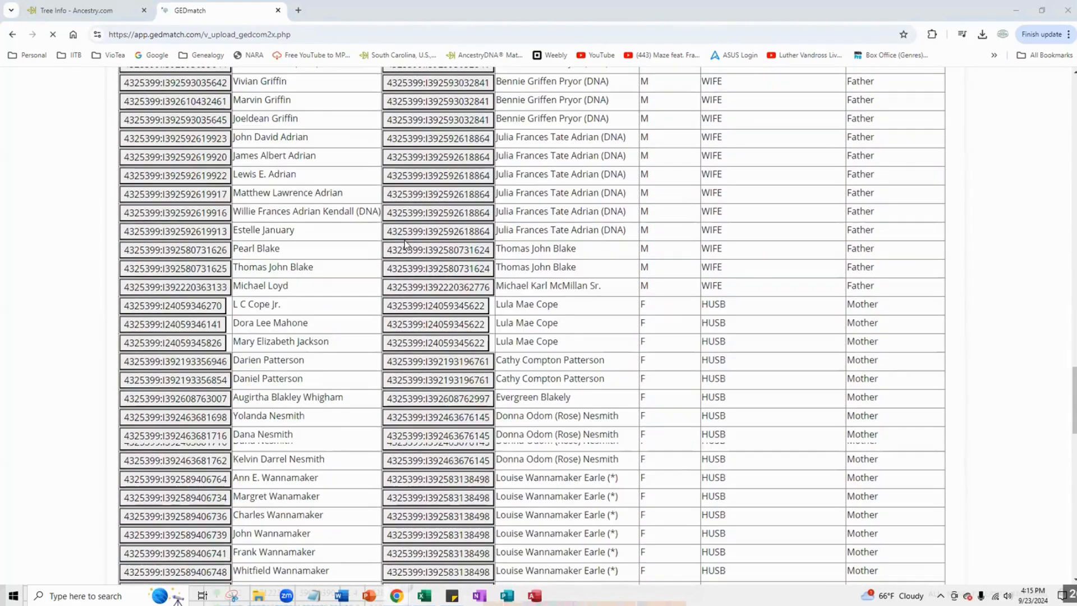
scroll(405, 240, "down", 9)
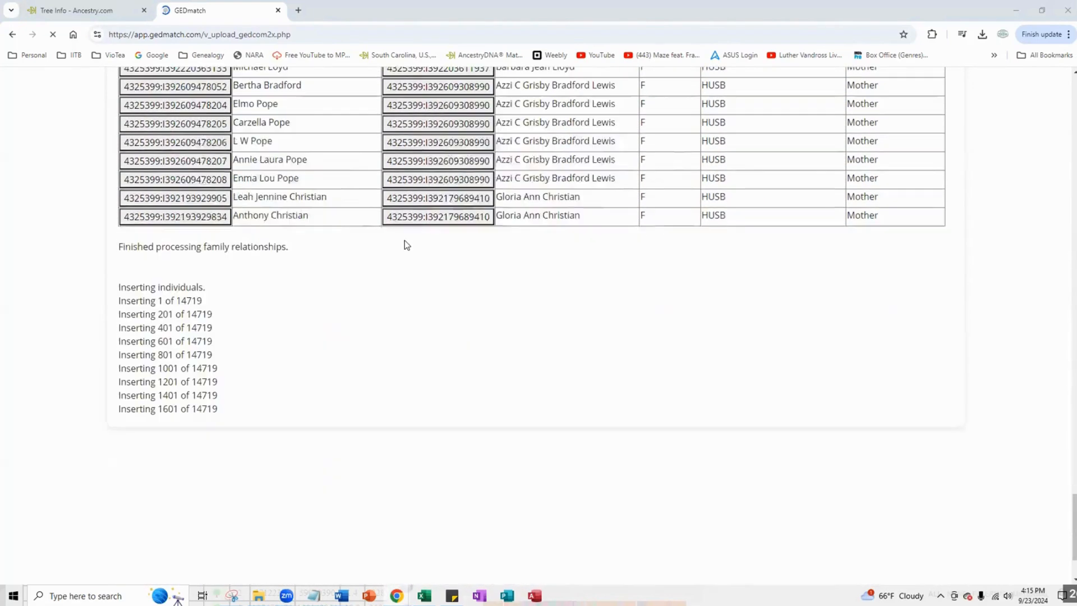
scroll(404, 240, "down", 2)
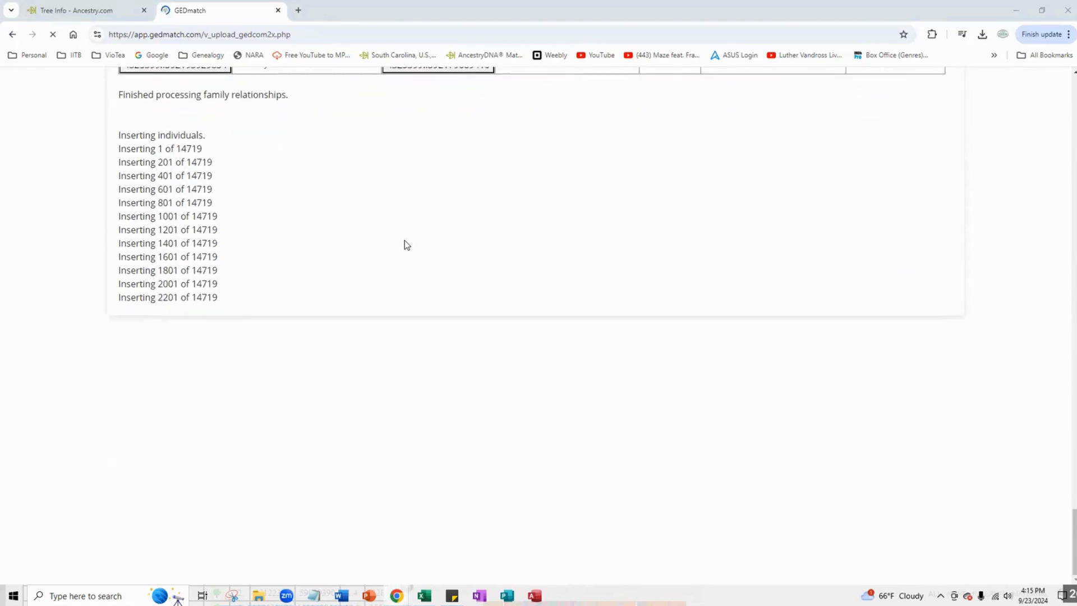